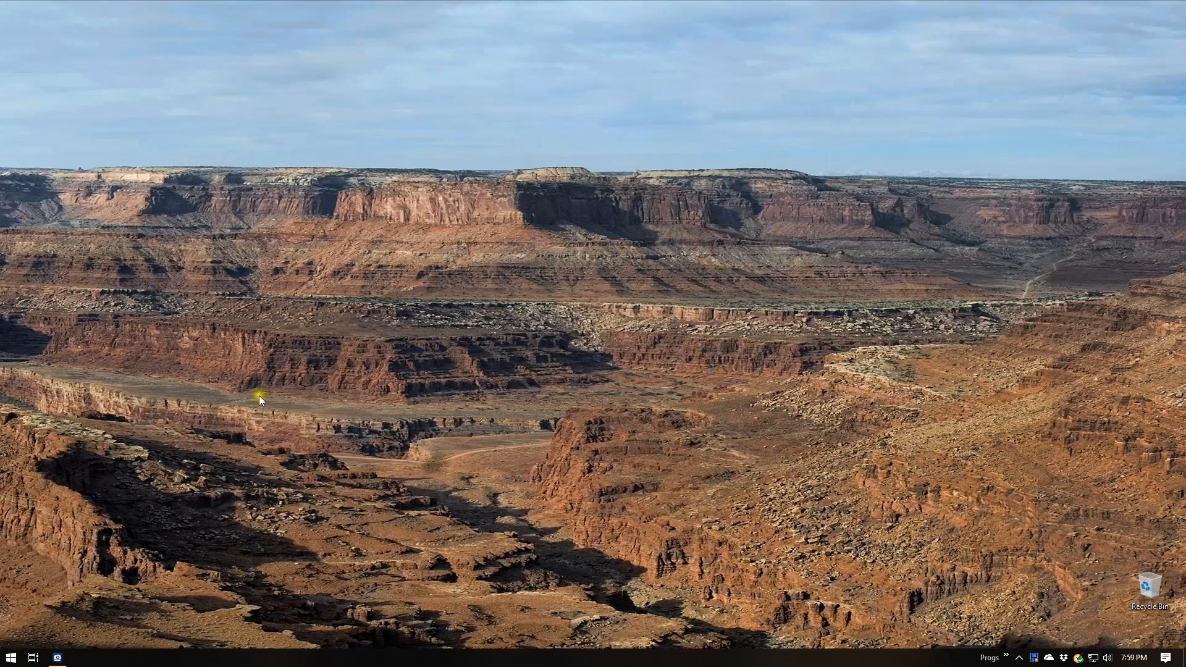
Switch to ACDSee Photo Studio Ultimate and open the configuration of external photo editors
{"action": "left_click", "coordinate": [57, 657]}
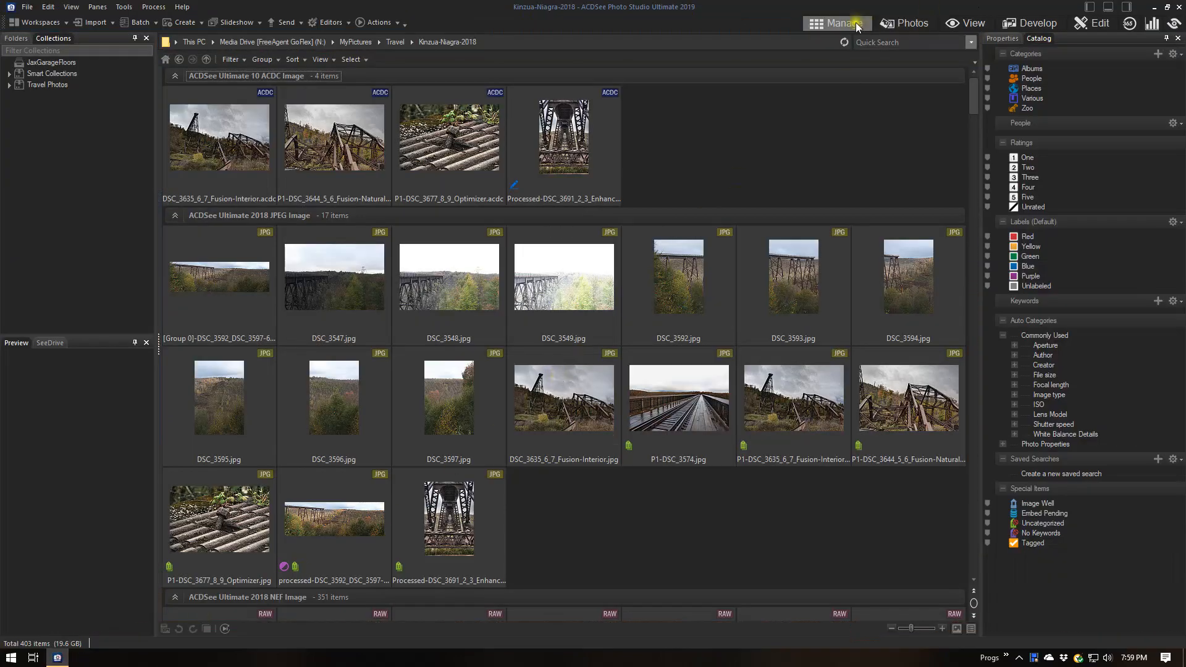
{"action": "left_click", "coordinate": [124, 7]}
{"action": "mouse_move", "coordinate": [136, 22]}
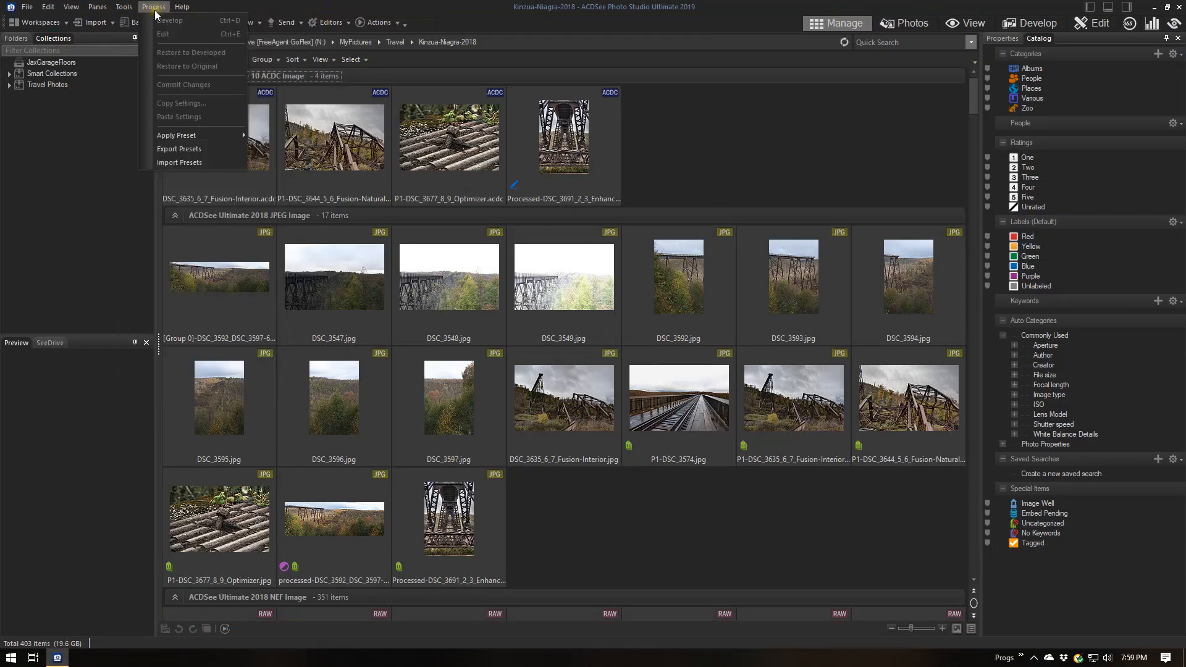
{"action": "mouse_move", "coordinate": [201, 22]}
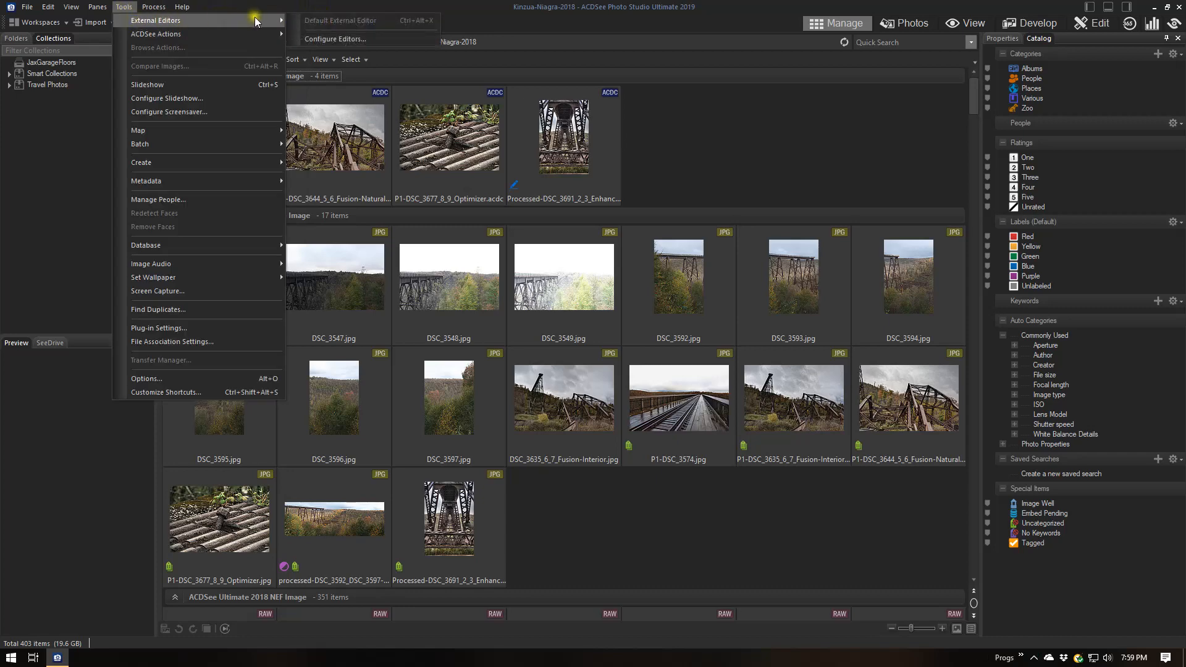
{"action": "left_click", "coordinate": [330, 37]}
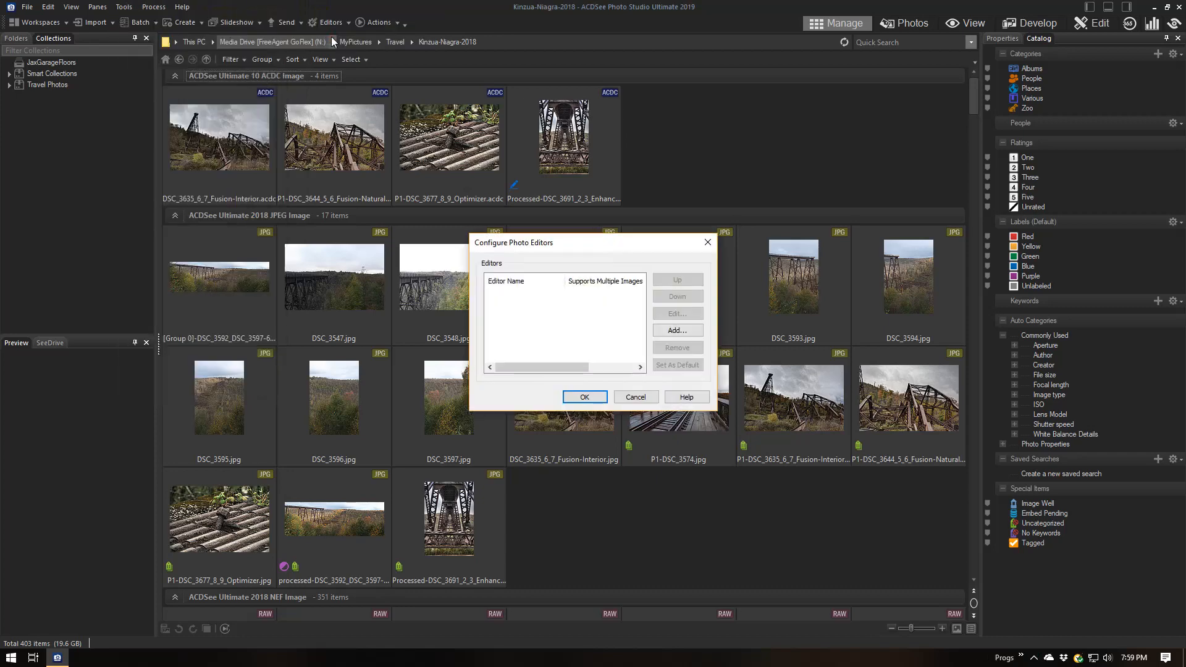
Add Photoshop.exe from Program Files\Adobe\Adobe Photoshop CS5 (64 Bit) as an external editor, keeping the suggested name
{"action": "left_click", "coordinate": [677, 330]}
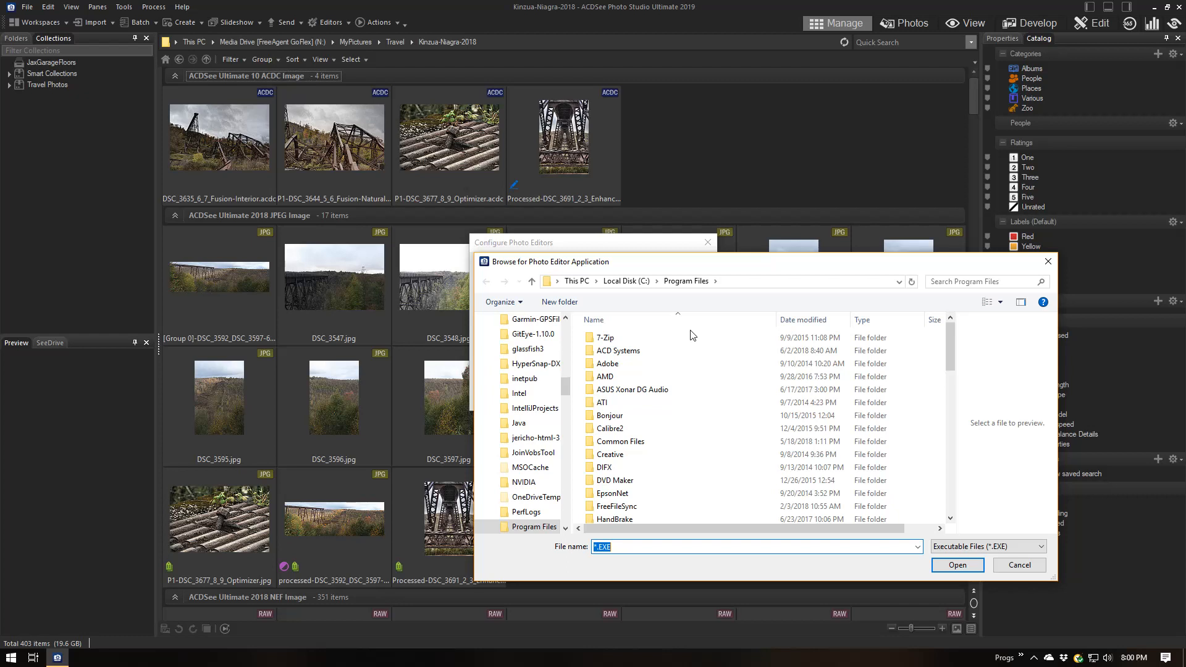
{"action": "double_click", "coordinate": [605, 364]}
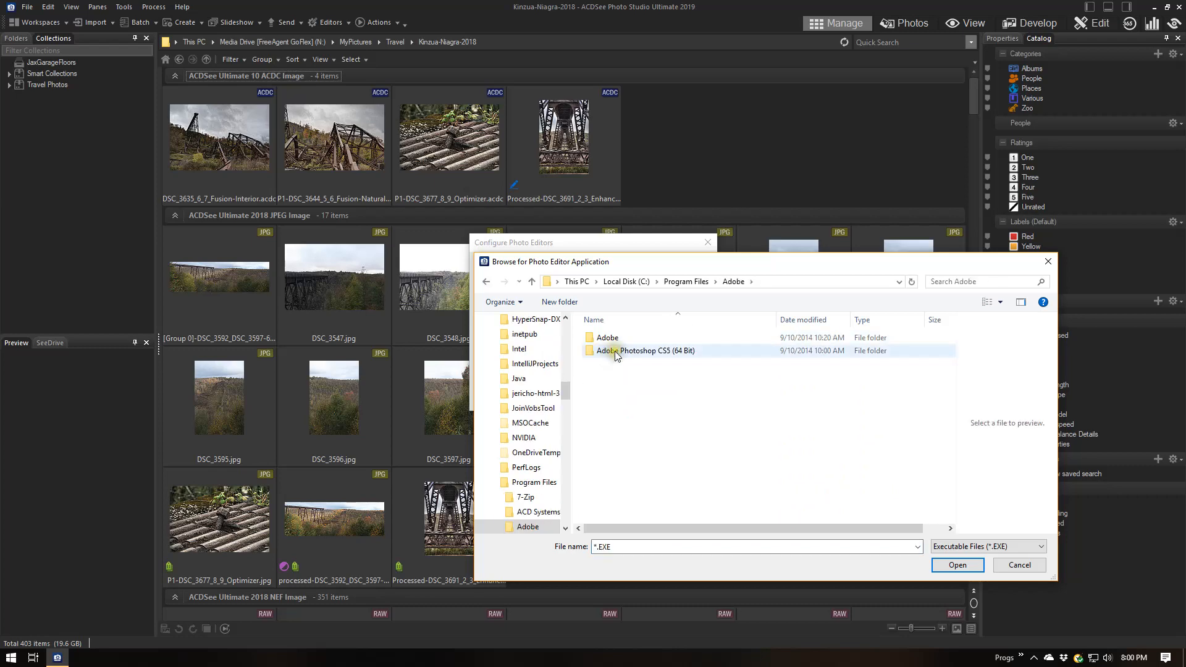
{"action": "double_click", "coordinate": [616, 356]}
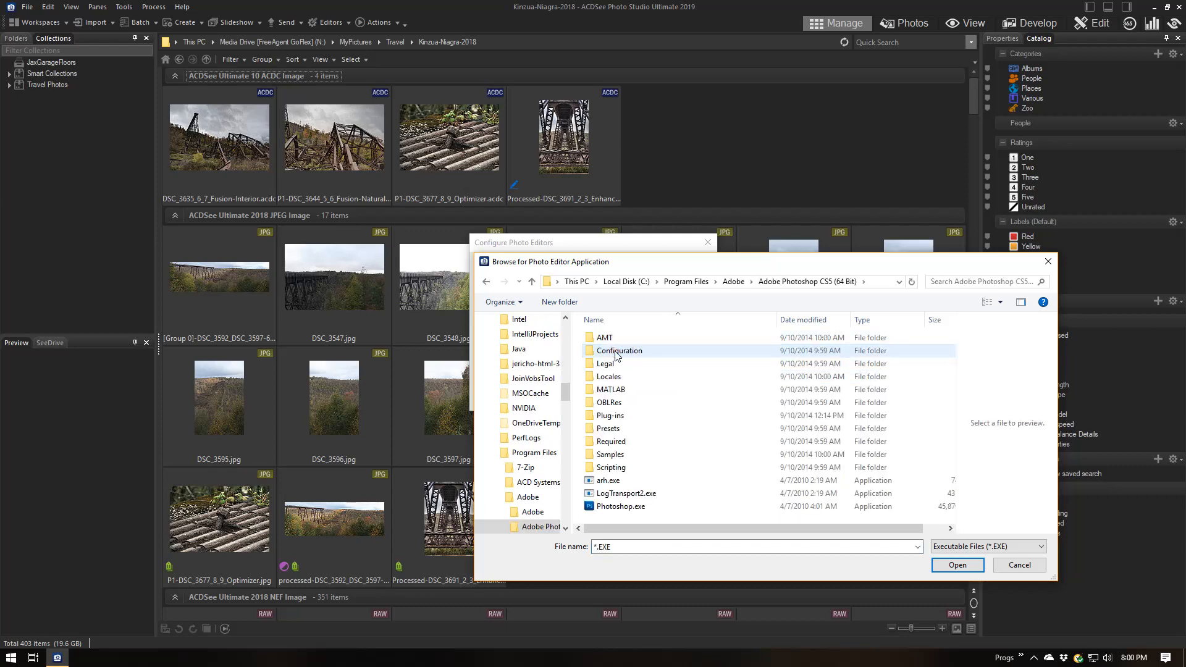
{"action": "left_click", "coordinate": [628, 512]}
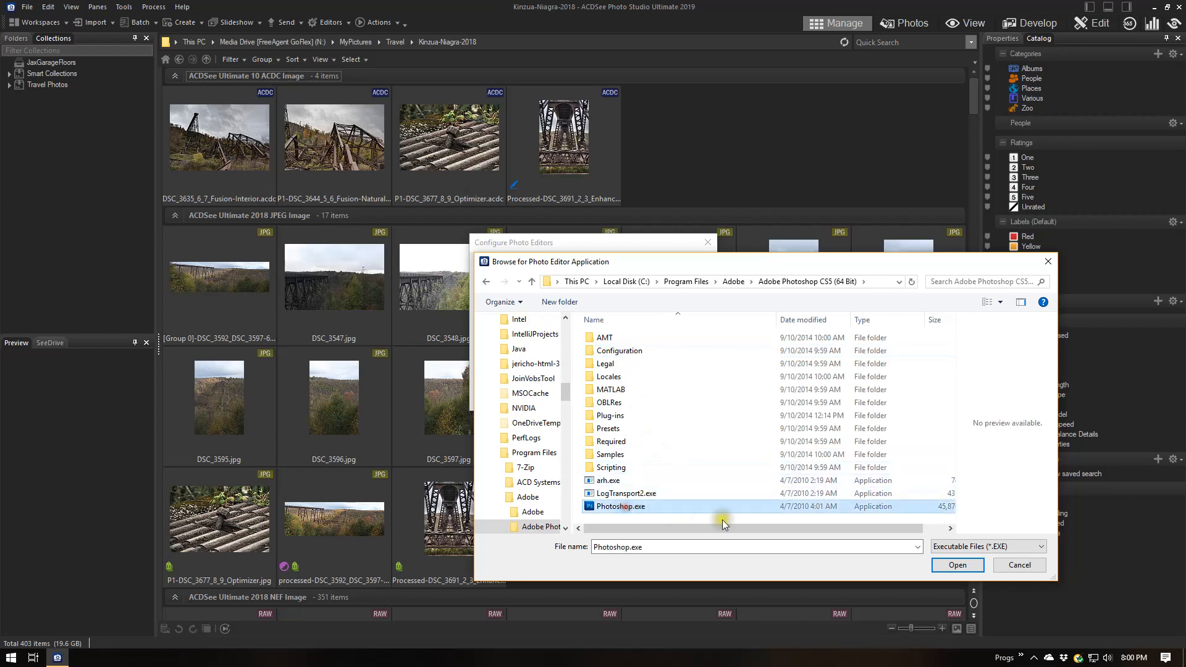
{"action": "left_click", "coordinate": [969, 568]}
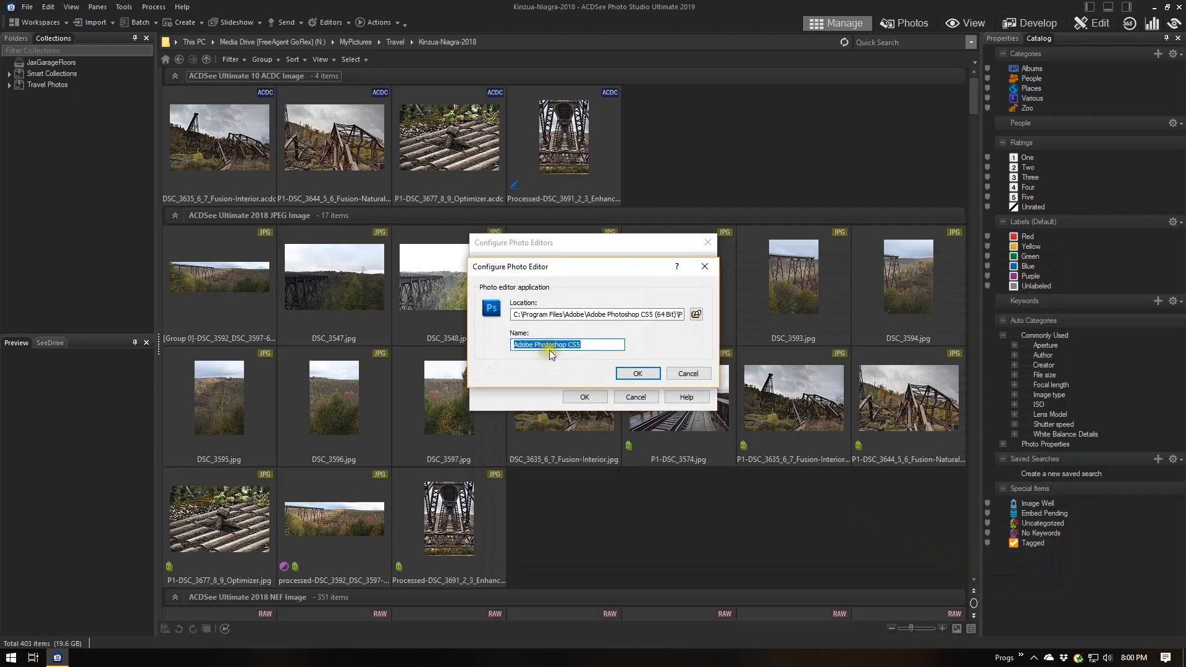
{"action": "left_click", "coordinate": [632, 374]}
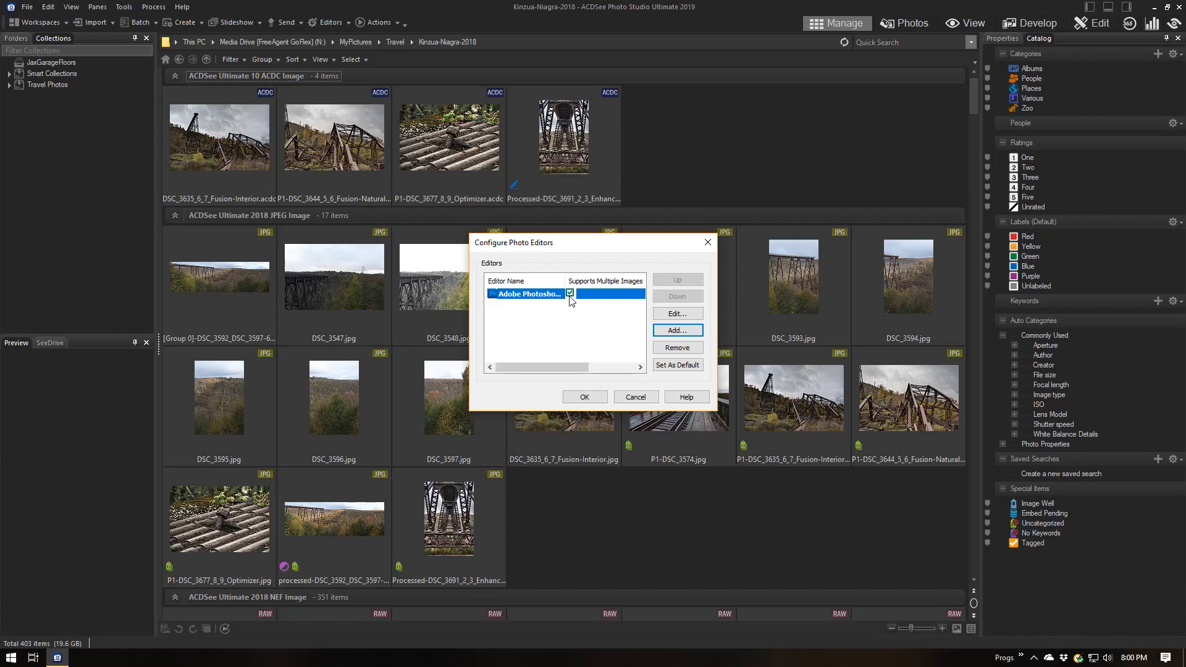
Choose AutopanoPro_x64.exe from Program Files\Kolor\Autopano Pro 3.6 as a new external editor
{"action": "left_click", "coordinate": [679, 331]}
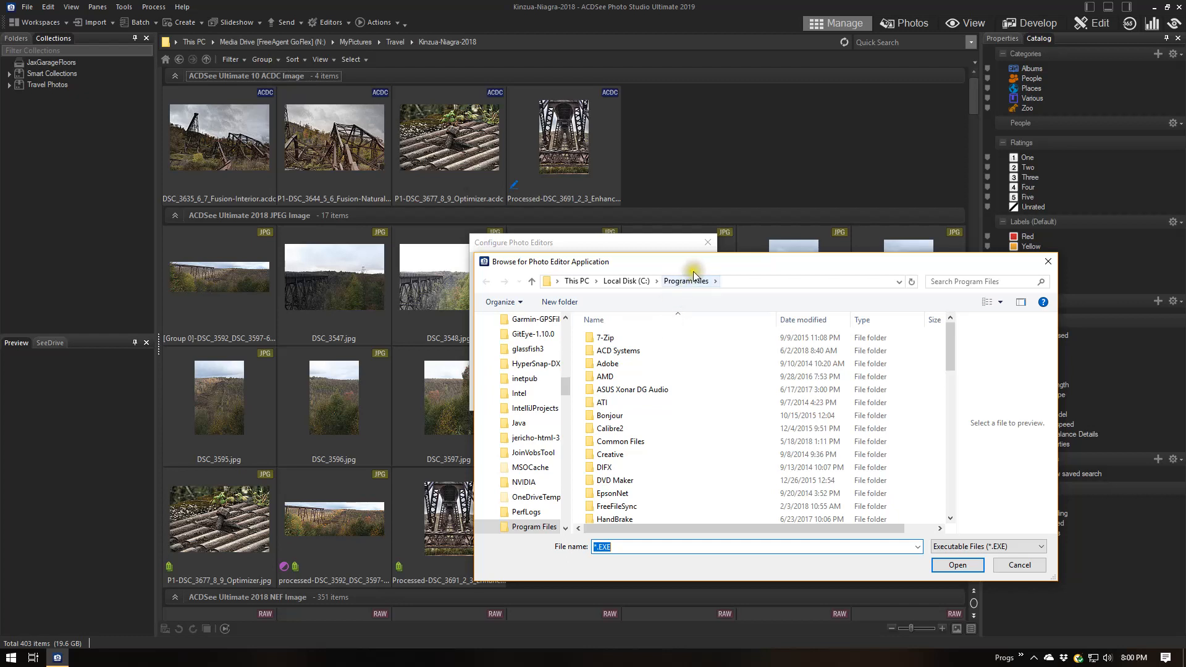
{"action": "left_click", "coordinate": [614, 454]}
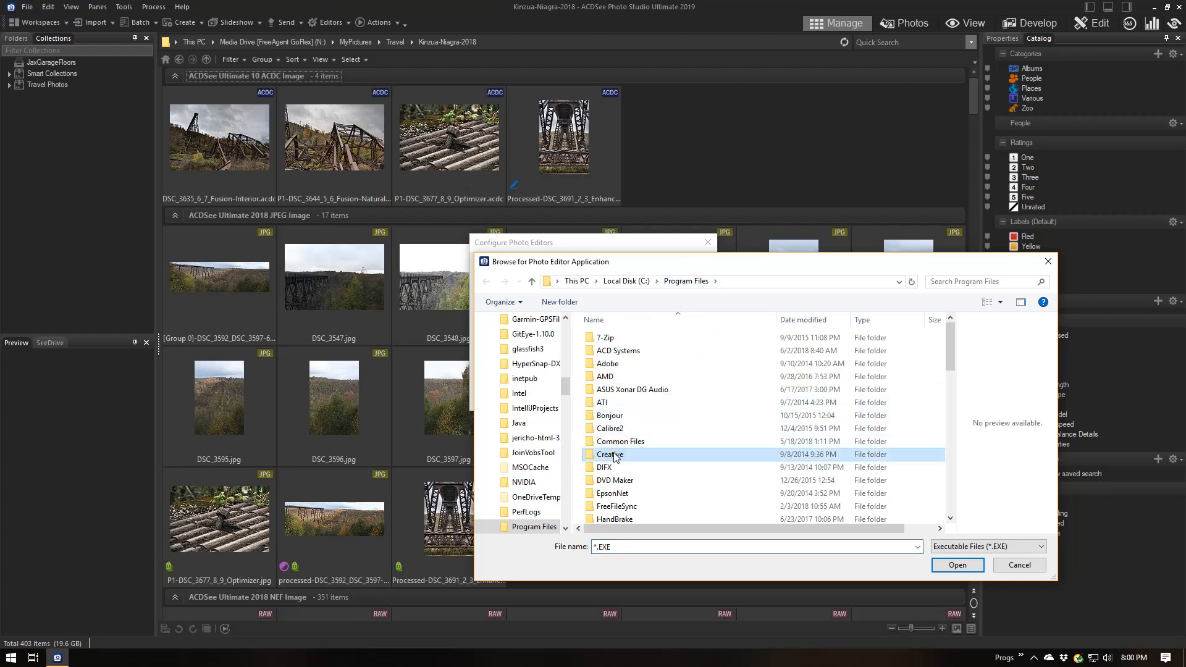
{"action": "key", "text": "k"}
{"action": "double_click", "coordinate": [612, 337]}
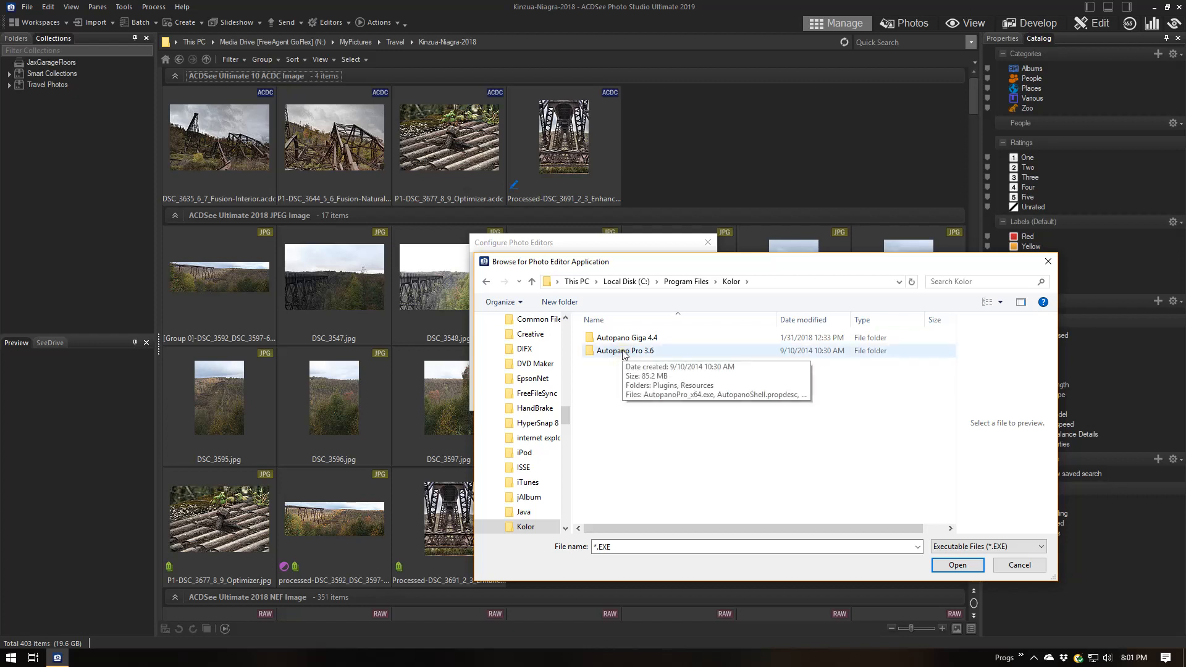
{"action": "double_click", "coordinate": [623, 351]}
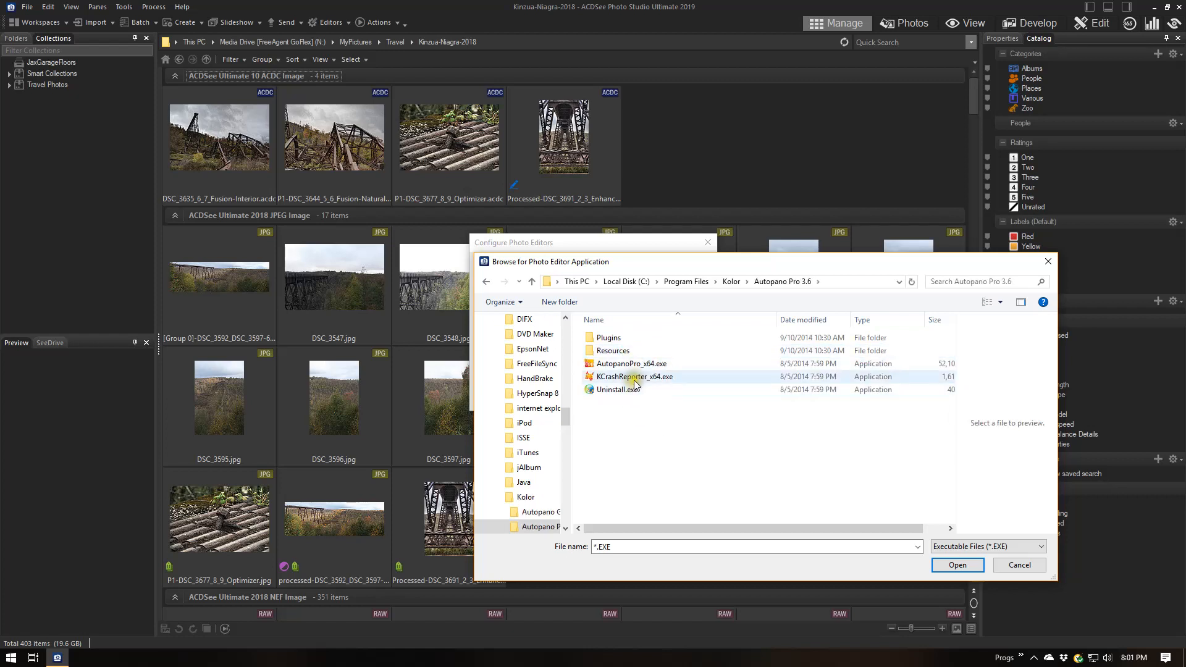
{"action": "left_click", "coordinate": [628, 364]}
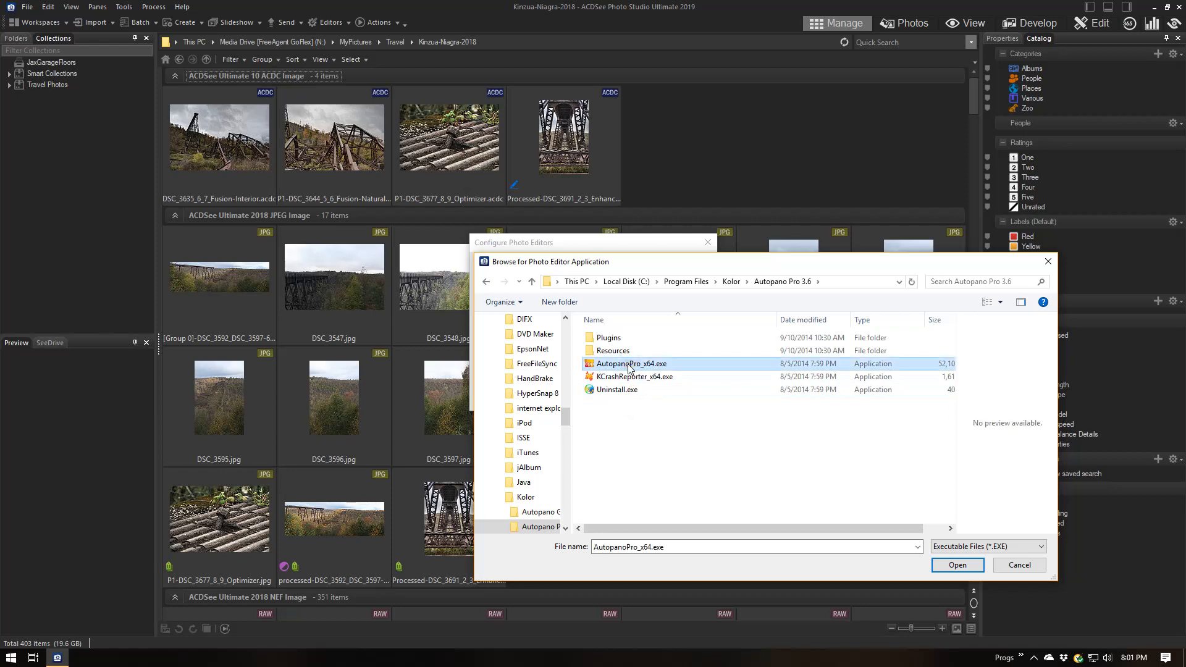
{"action": "left_click", "coordinate": [966, 563]}
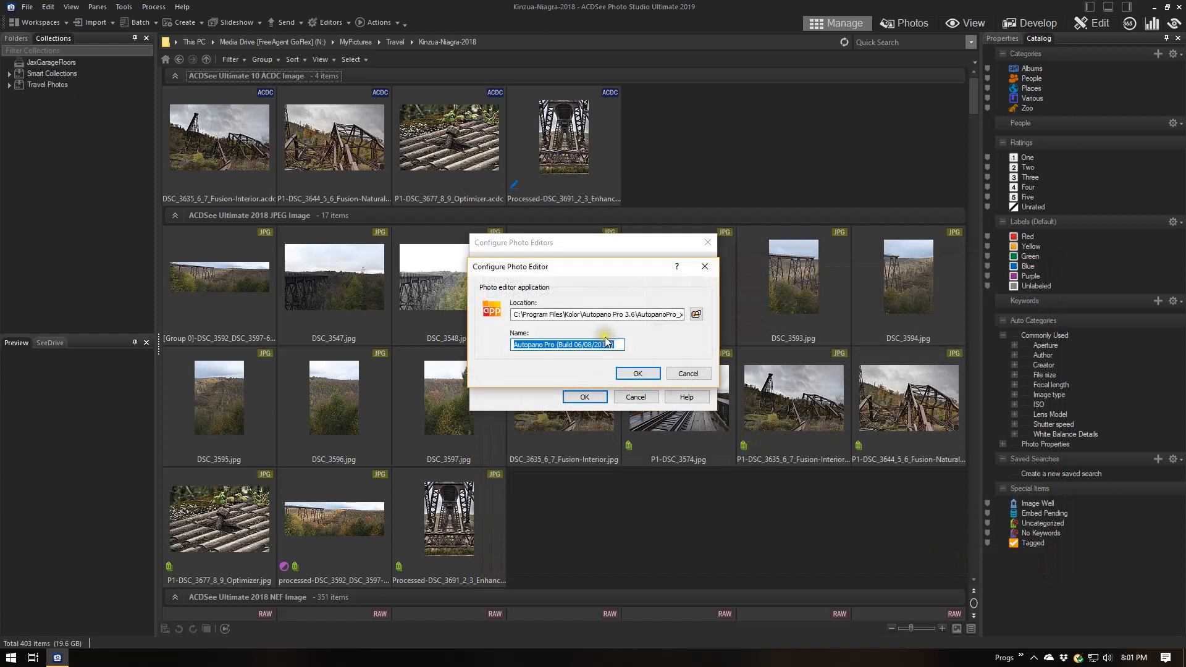
Replace the build date in the new editor's name with 3.6, giving "Autopano Pro (3.6 )", and save the entry
{"action": "left_click", "coordinate": [559, 344]}
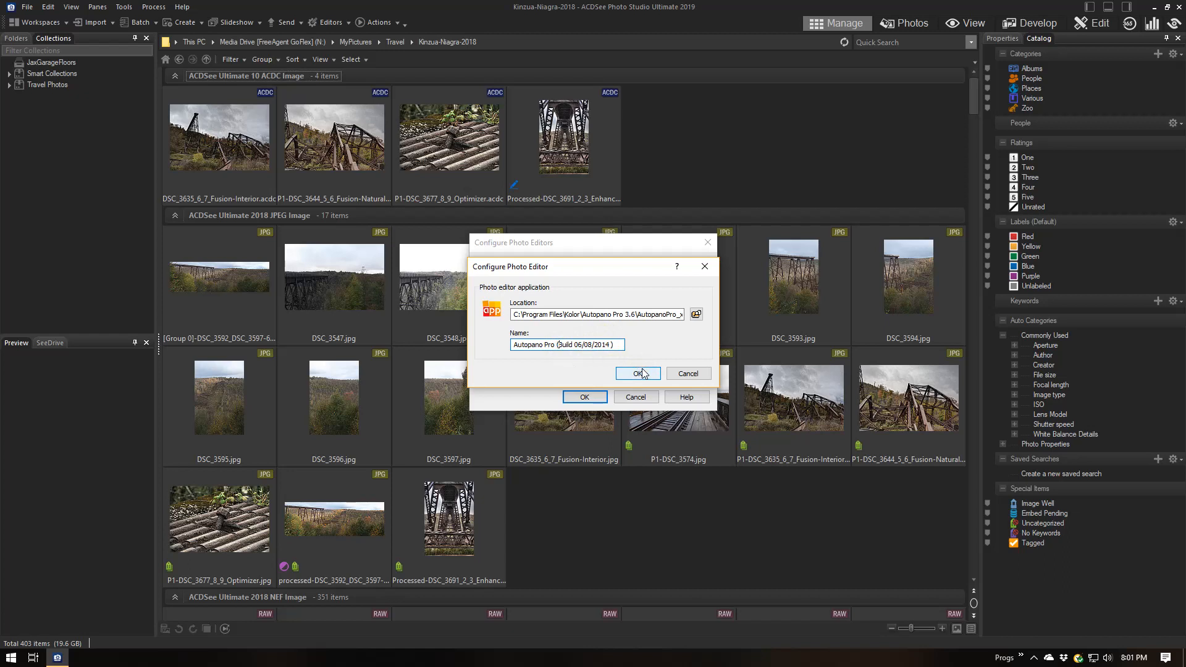
{"action": "key", "text": "shift+Right"}
{"action": "key", "text": "shift+Right"}
{"action": "key", "text": "shift+Right"}
{"action": "key", "text": "shift+Right"}
{"action": "key", "text": "shift+Right"}
{"action": "key", "text": "shift+Right"}
{"action": "key", "text": "shift+Right"}
{"action": "key", "text": "shift+Right"}
{"action": "key", "text": "shift+Right"}
{"action": "key", "text": "shift+Right"}
{"action": "key", "text": "shift+Right"}
{"action": "key", "text": "shift+Right"}
{"action": "key", "text": "shift+Right"}
{"action": "key", "text": "shift+Right"}
{"action": "key", "text": "shift+Right"}
{"action": "key", "text": "shift+Right"}
{"action": "key", "text": "Delete"}
{"action": "type", "text": "3.6"}
{"action": "left_click", "coordinate": [642, 373]}
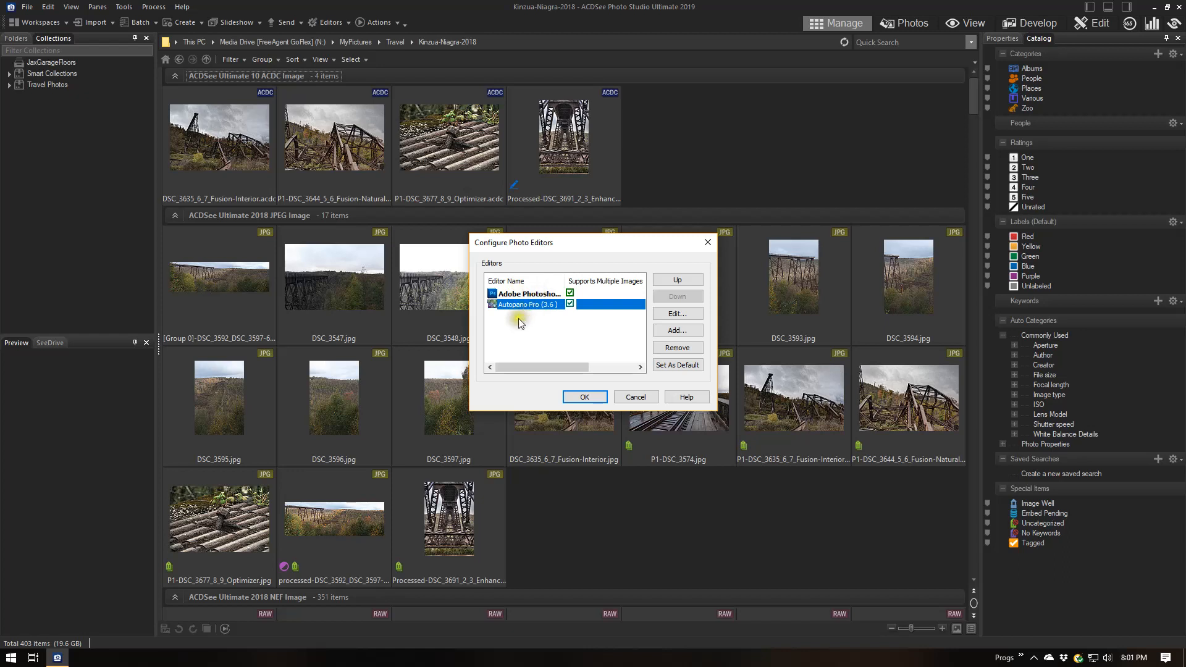
Make Autopano Pro the default editor and check its location and name settings without changing them
{"action": "left_click", "coordinate": [692, 365]}
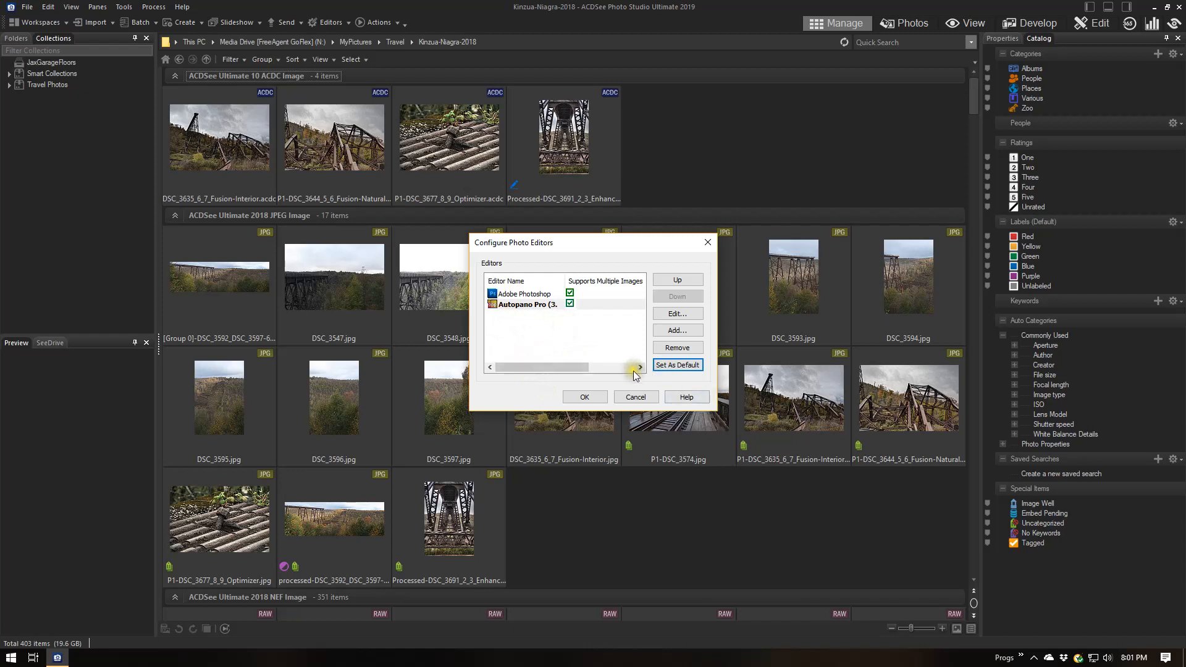
{"action": "left_click", "coordinate": [673, 313]}
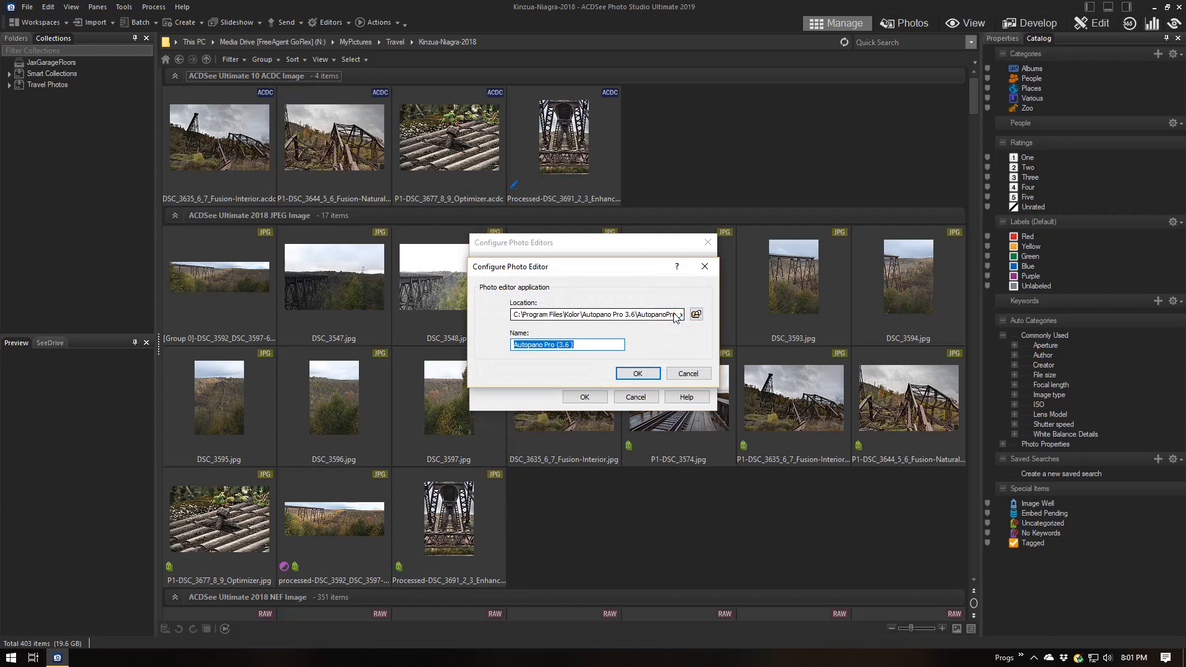
{"action": "left_click", "coordinate": [686, 373]}
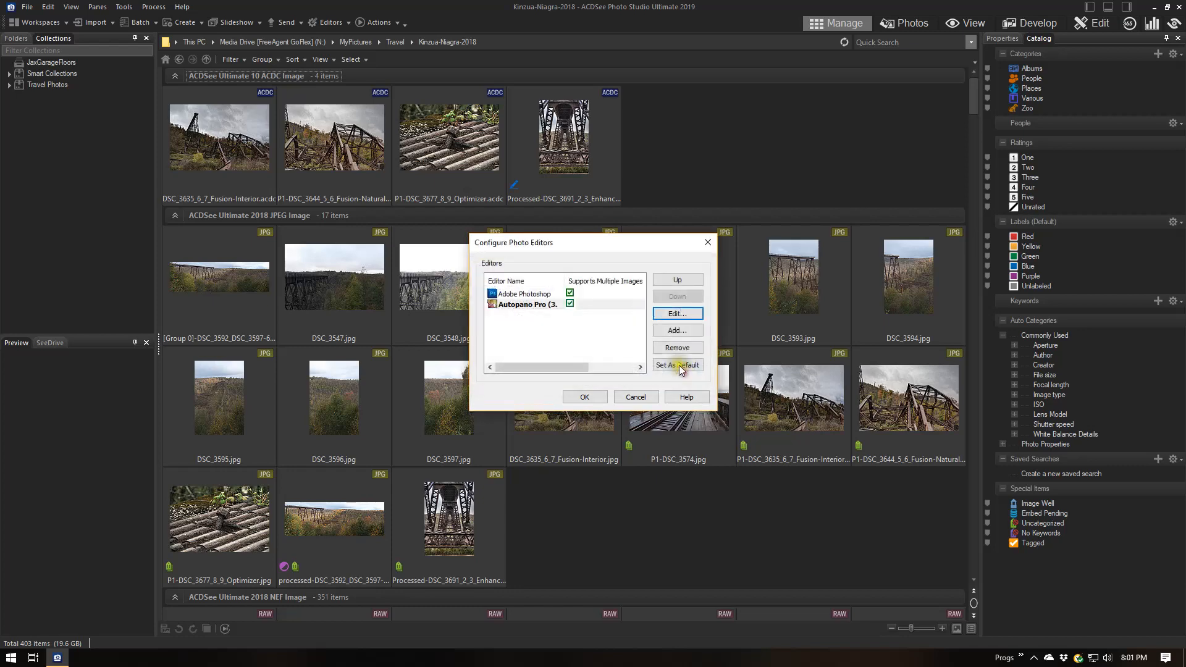
Choose AutopanoGiga_x64.exe from Program Files\Kolor\Autopano Giga 4.4 as another external editor
{"action": "left_click", "coordinate": [676, 331]}
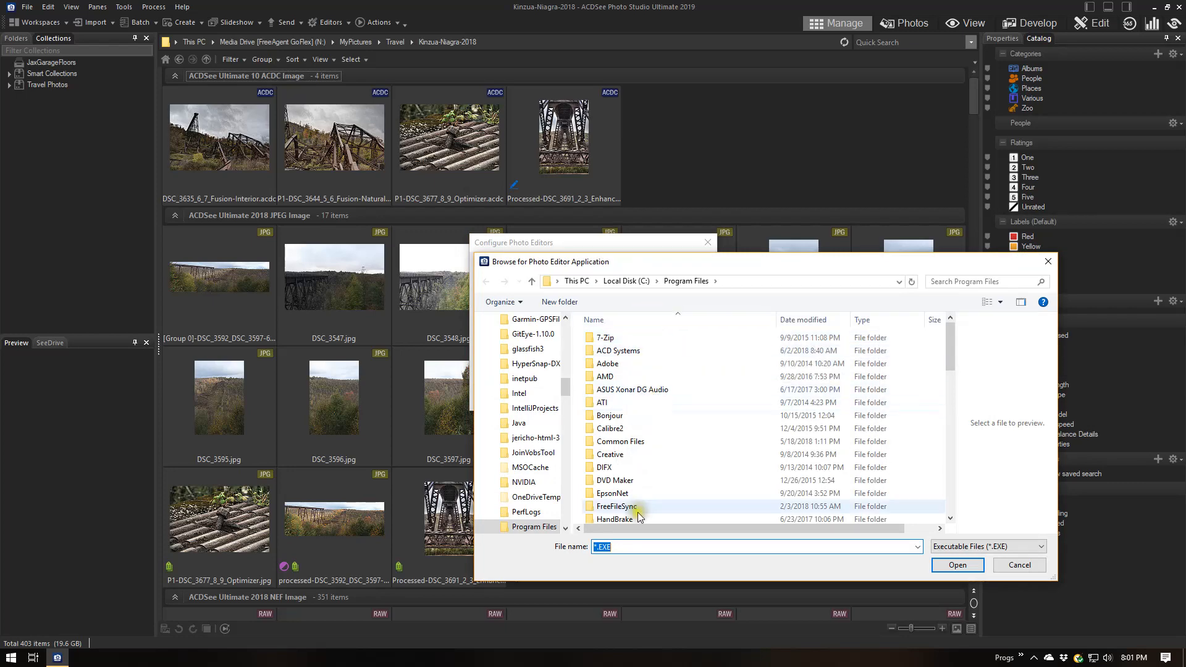
{"action": "left_click", "coordinate": [614, 484]}
{"action": "scroll", "coordinate": [613, 488], "scroll_direction": "down", "scroll_amount": 5}
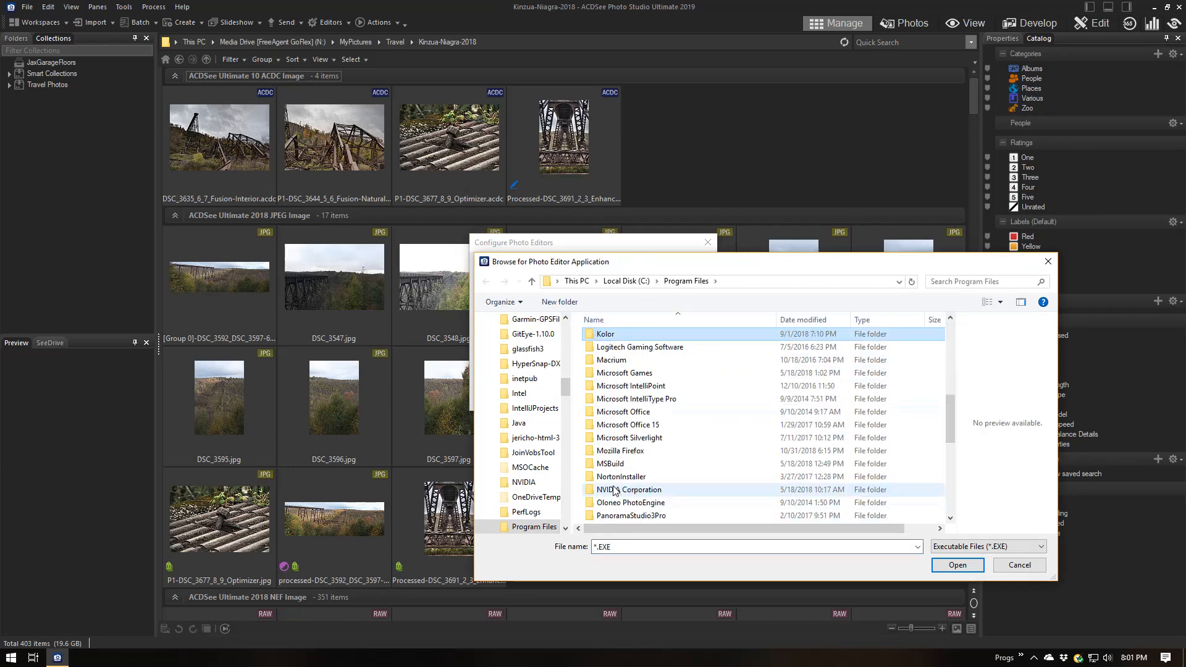
{"action": "left_click", "coordinate": [606, 335]}
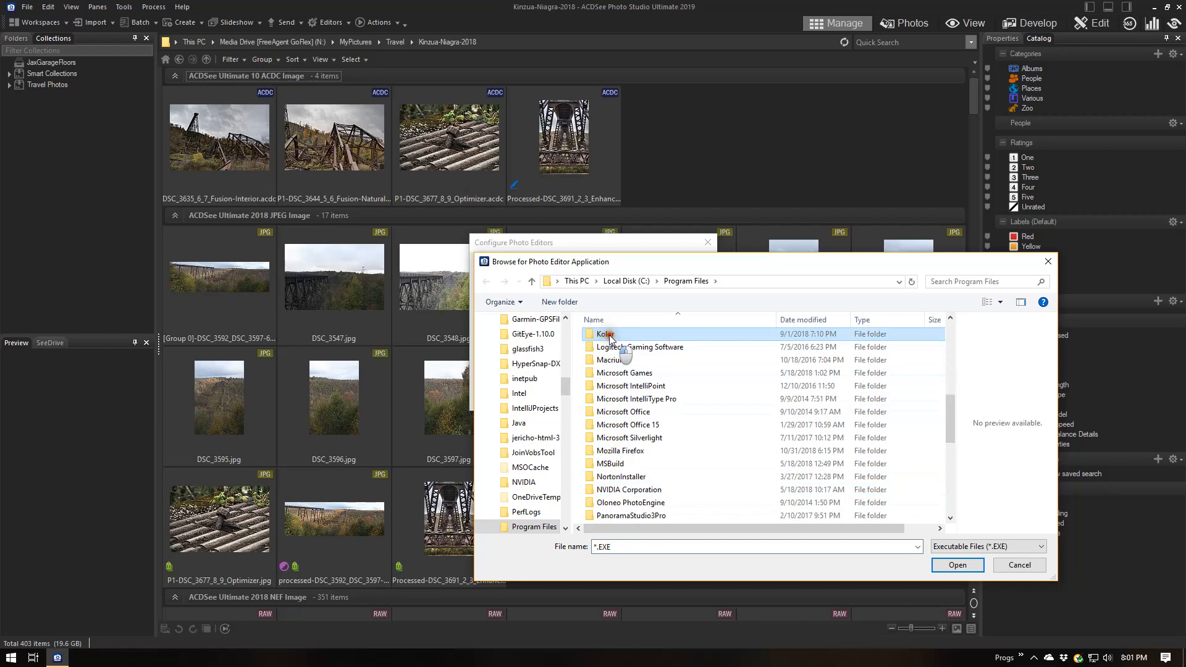
{"action": "double_click", "coordinate": [609, 336]}
{"action": "left_click", "coordinate": [615, 339]}
{"action": "double_click", "coordinate": [615, 339]}
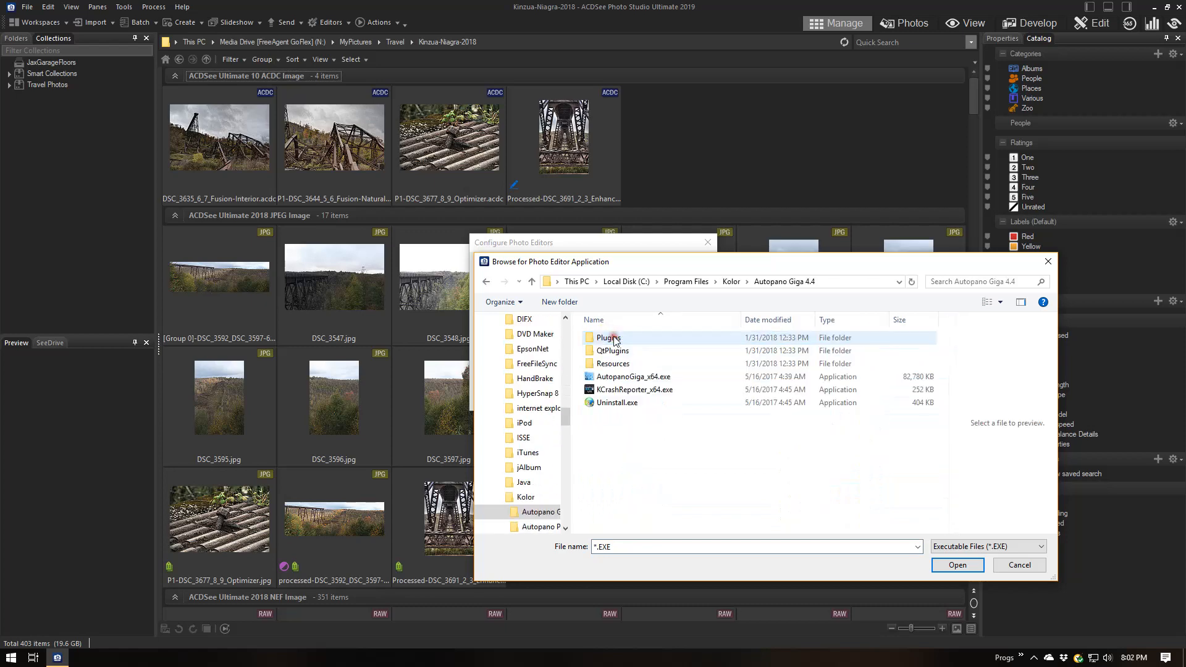
{"action": "left_click", "coordinate": [620, 378]}
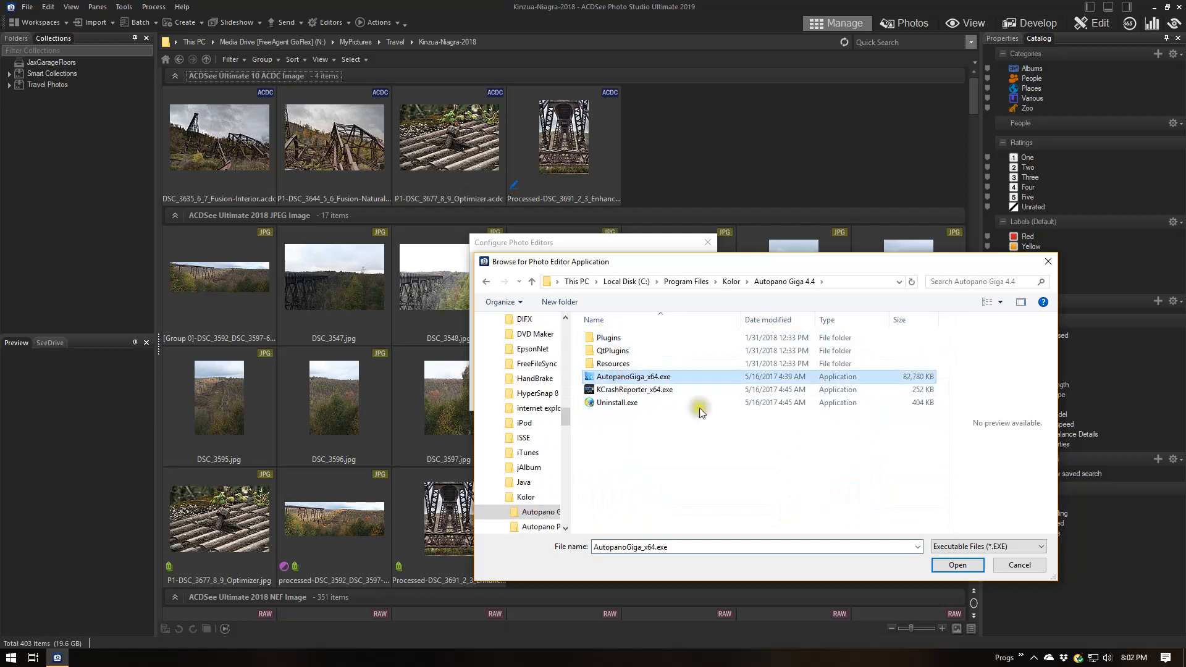
{"action": "left_click", "coordinate": [957, 564]}
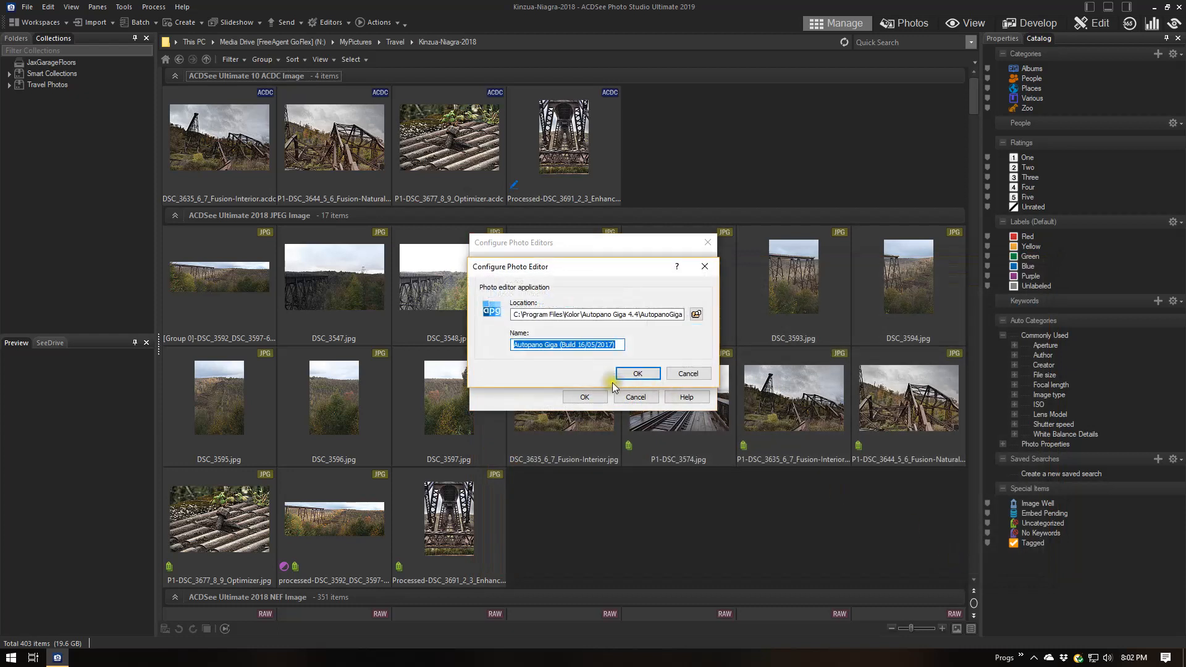
Name the new editor "Autopano Giga (4.4.1)" in place of the build date and save the entry
{"action": "left_click", "coordinate": [561, 344]}
{"action": "left_click_drag", "start_coordinate": [561, 345], "coordinate": [630, 343]}
{"action": "key", "text": "End"}
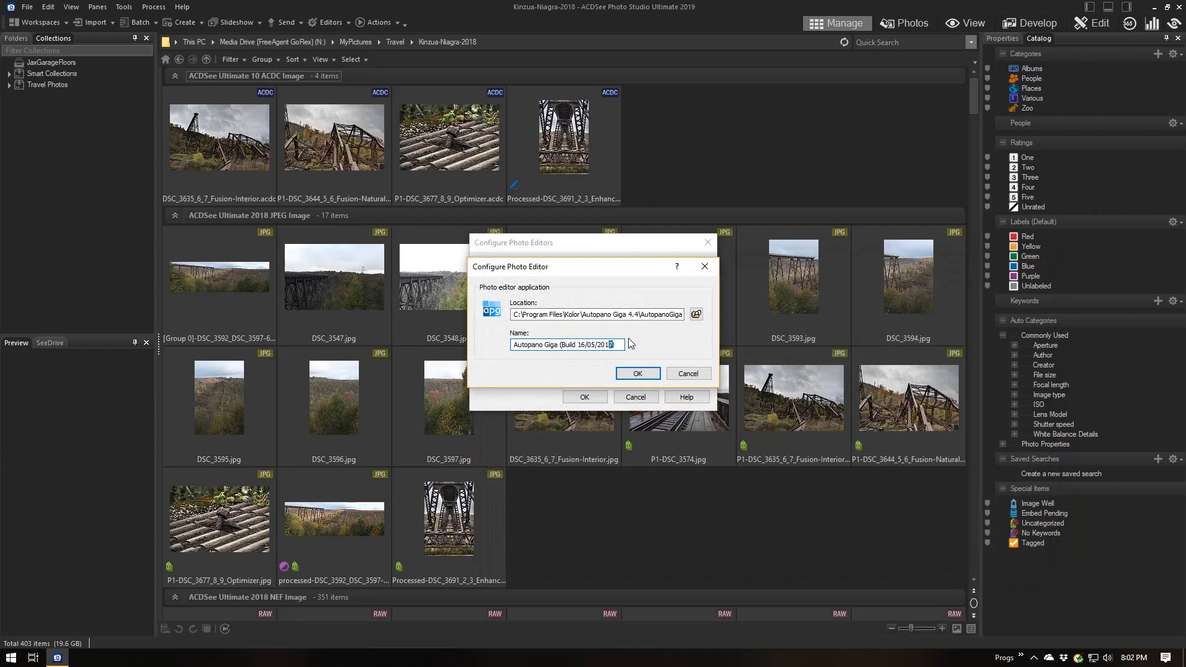
{"action": "key", "text": "shift+Left"}
{"action": "key", "text": "shift+Left"}
{"action": "key", "text": "shift+Left"}
{"action": "key", "text": "shift+Left"}
{"action": "key", "text": "shift+Left"}
{"action": "key", "text": "shift+Left"}
{"action": "key", "text": "shift+Left"}
{"action": "key", "text": "shift+Left"}
{"action": "key", "text": "shift+Left"}
{"action": "key", "text": "shift+Left"}
{"action": "type", "text": "4.4)"}
{"action": "key", "text": "Left"}
{"action": "type", "text": ".1"}
{"action": "left_click", "coordinate": [636, 373]}
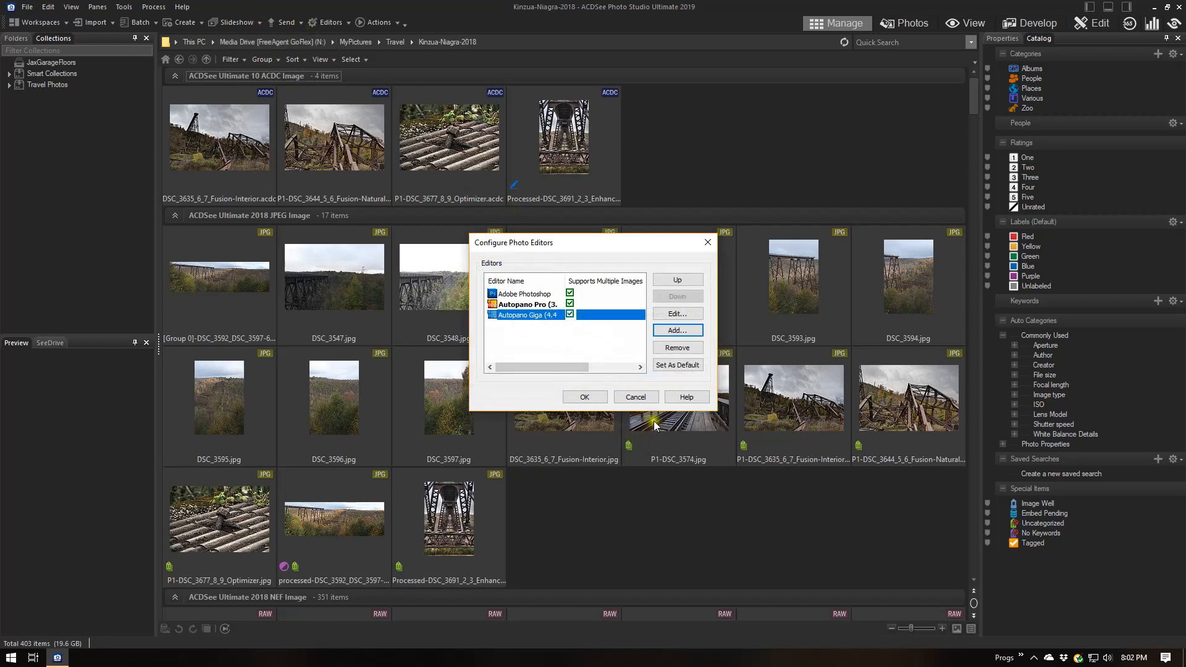
Choose Adobe DNG Converter.exe from Program Files (x86)\Adobe as another external editor
{"action": "left_click", "coordinate": [690, 330]}
{"action": "left_click", "coordinate": [677, 328]}
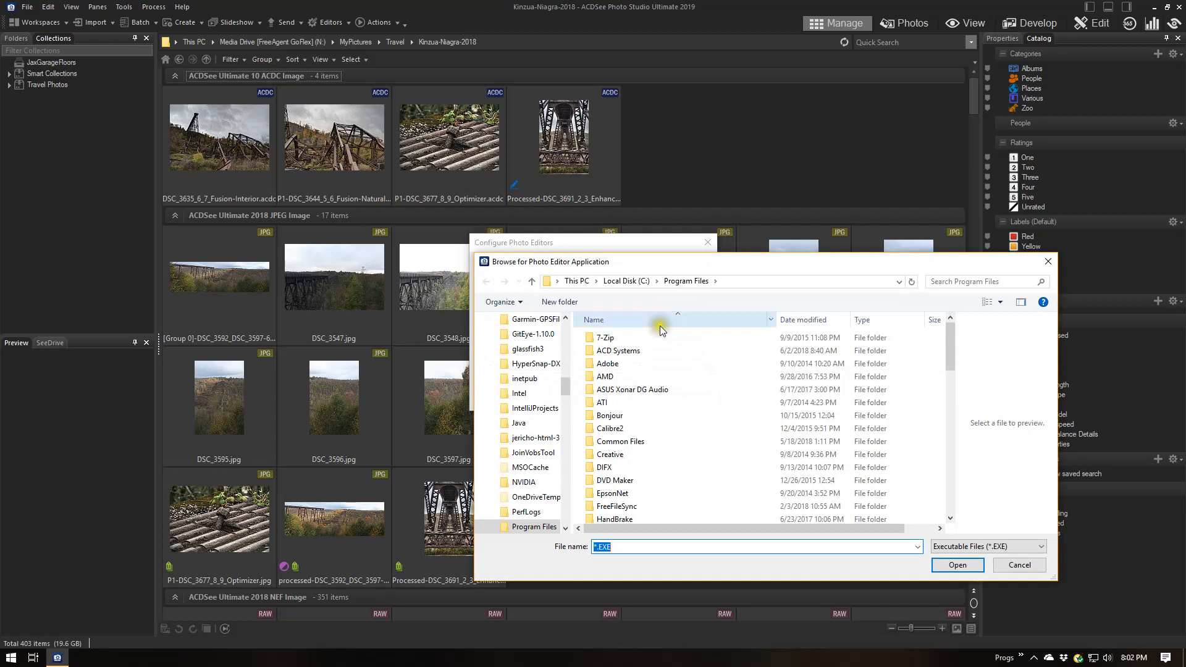
{"action": "left_click", "coordinate": [614, 378]}
{"action": "left_click", "coordinate": [615, 378]}
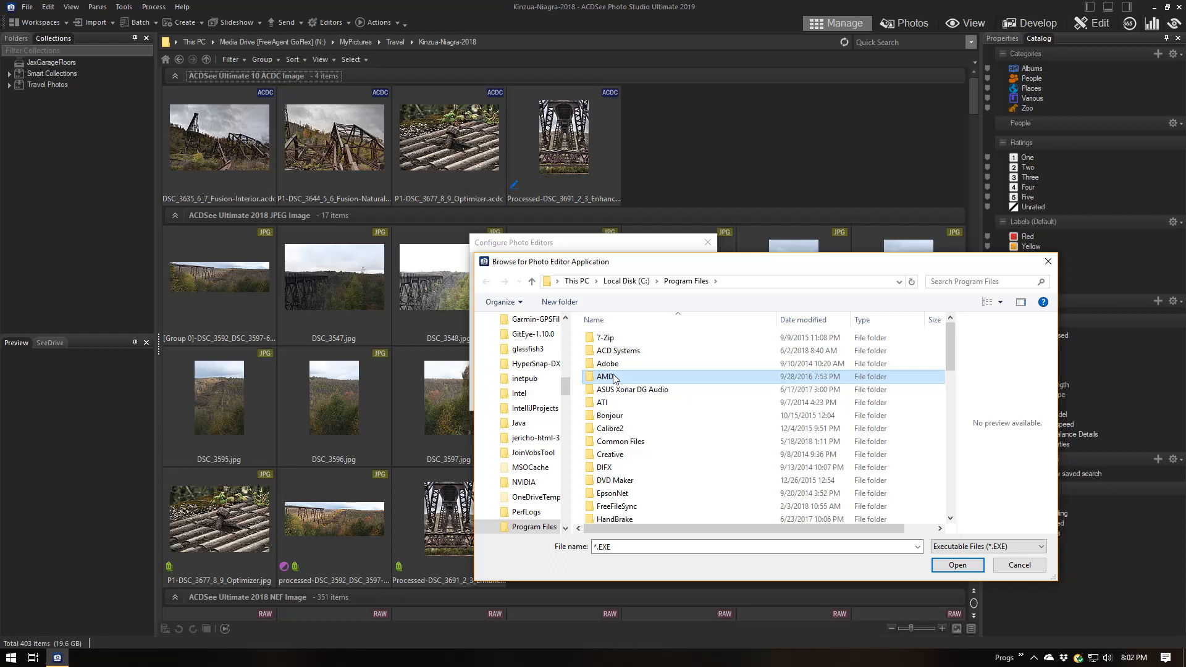
{"action": "key", "text": "Down"}
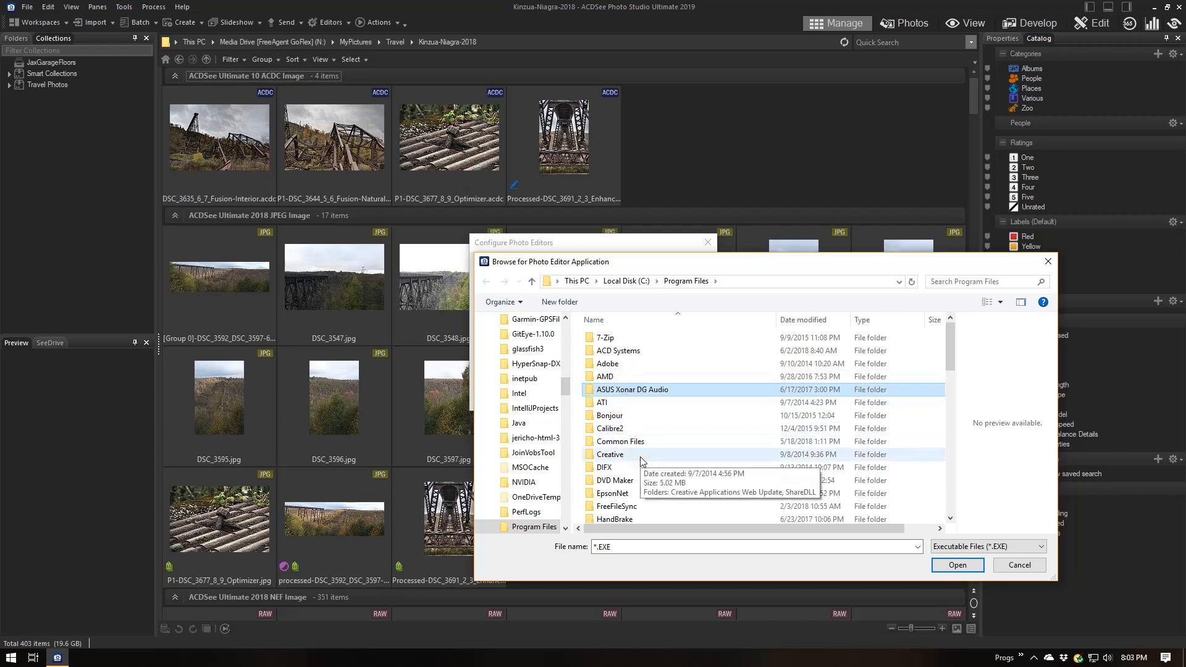
{"action": "left_click", "coordinate": [626, 281]}
{"action": "scroll", "coordinate": [642, 420], "scroll_direction": "down", "scroll_amount": 2}
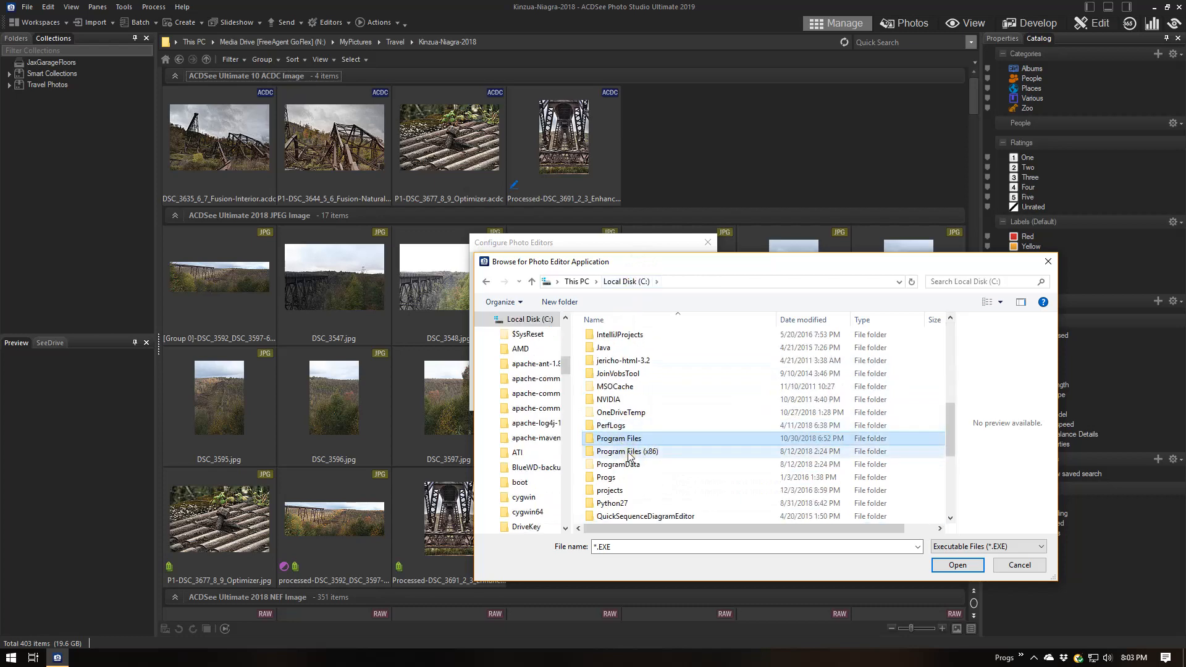
{"action": "double_click", "coordinate": [629, 453]}
{"action": "left_click", "coordinate": [609, 377]}
{"action": "double_click", "coordinate": [609, 377]}
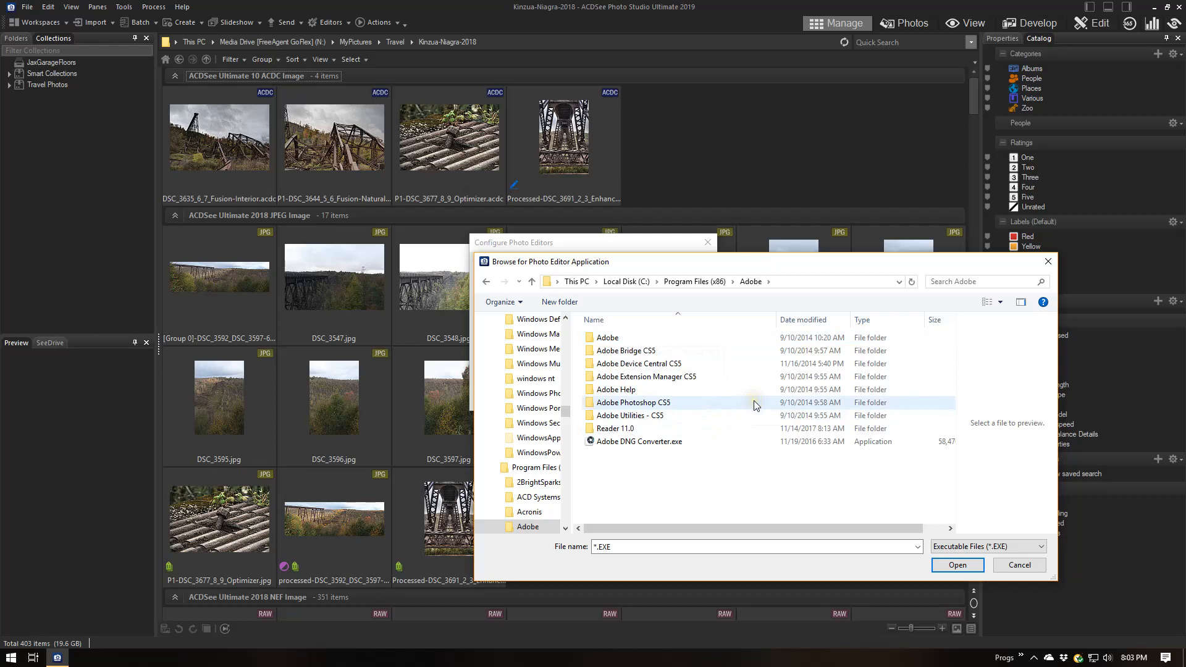
{"action": "left_click", "coordinate": [619, 443]}
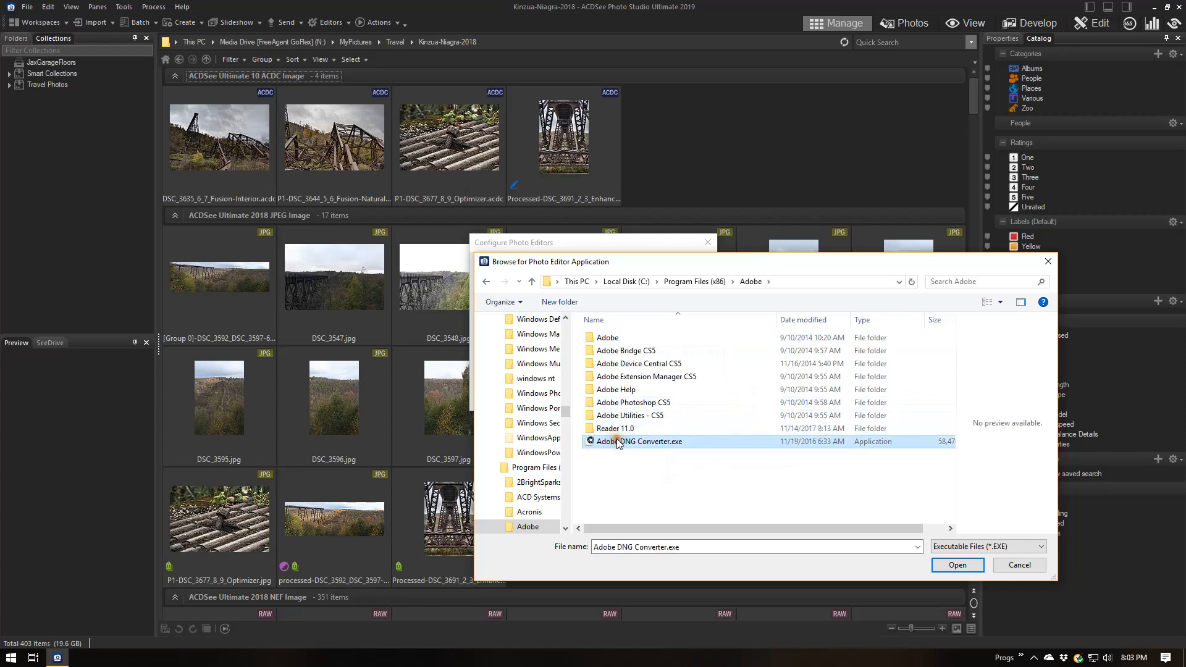
{"action": "left_click", "coordinate": [958, 565]}
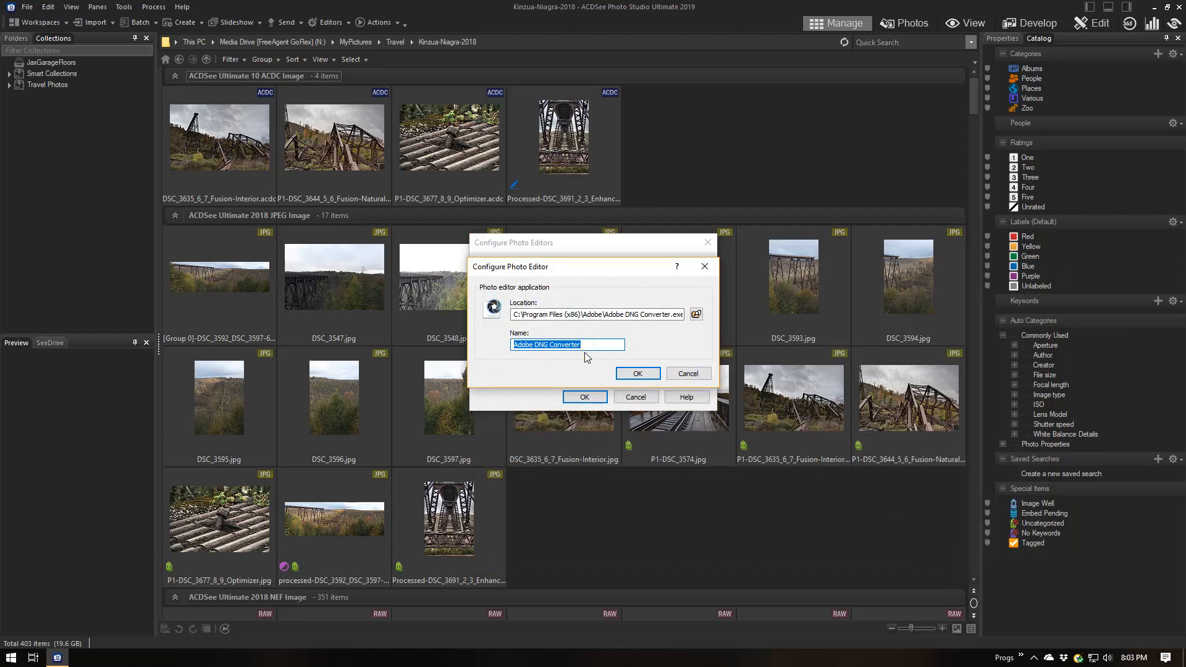
Append the version (9.8) to the Adobe DNG Converter editor's name and save the entry
{"action": "left_click", "coordinate": [585, 346]}
{"action": "type", "text": "(9.8)"}
{"action": "left_click", "coordinate": [654, 375]}
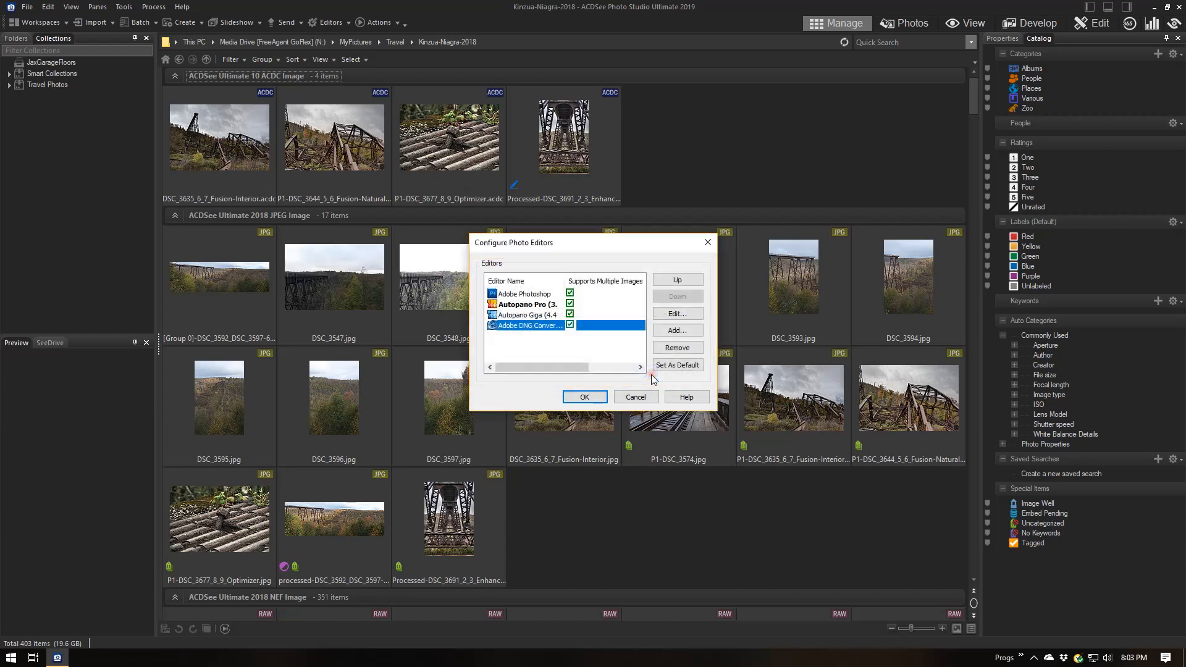
{"action": "left_click", "coordinate": [571, 295]}
{"action": "left_click", "coordinate": [557, 329]}
{"action": "left_click", "coordinate": [528, 322]}
{"action": "left_click", "coordinate": [685, 318]}
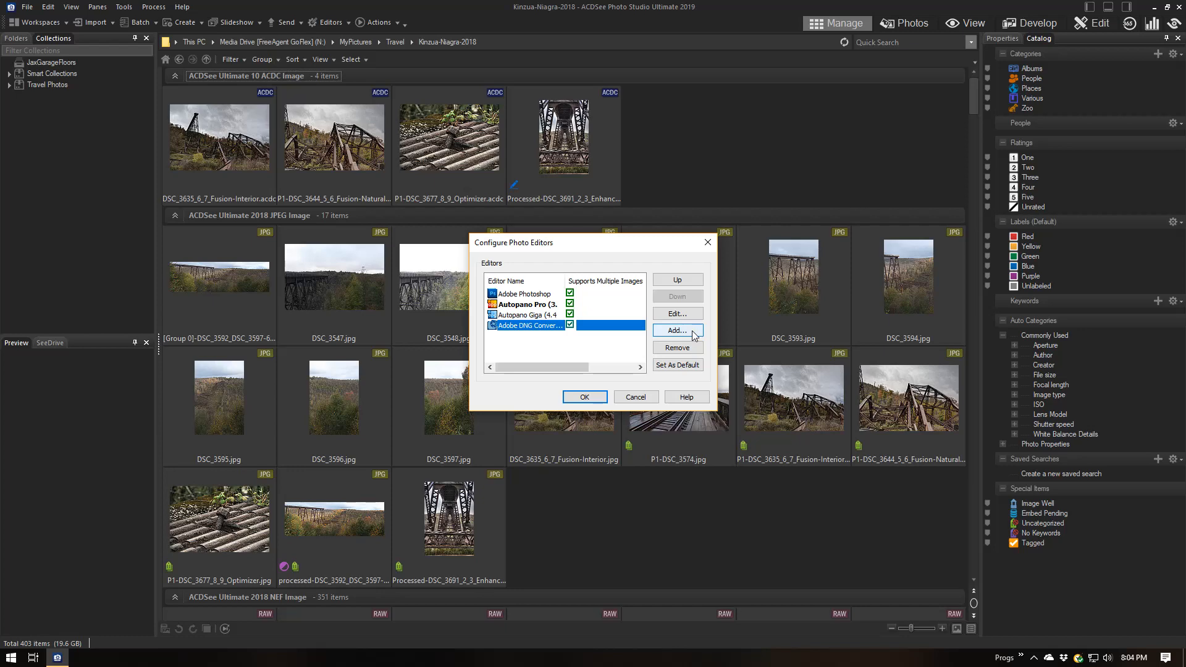
Add PhotoEngine.exe from Program Files\Oloneo PhotoEngine as an external editor, keeping its suggested name
{"action": "left_click", "coordinate": [694, 334]}
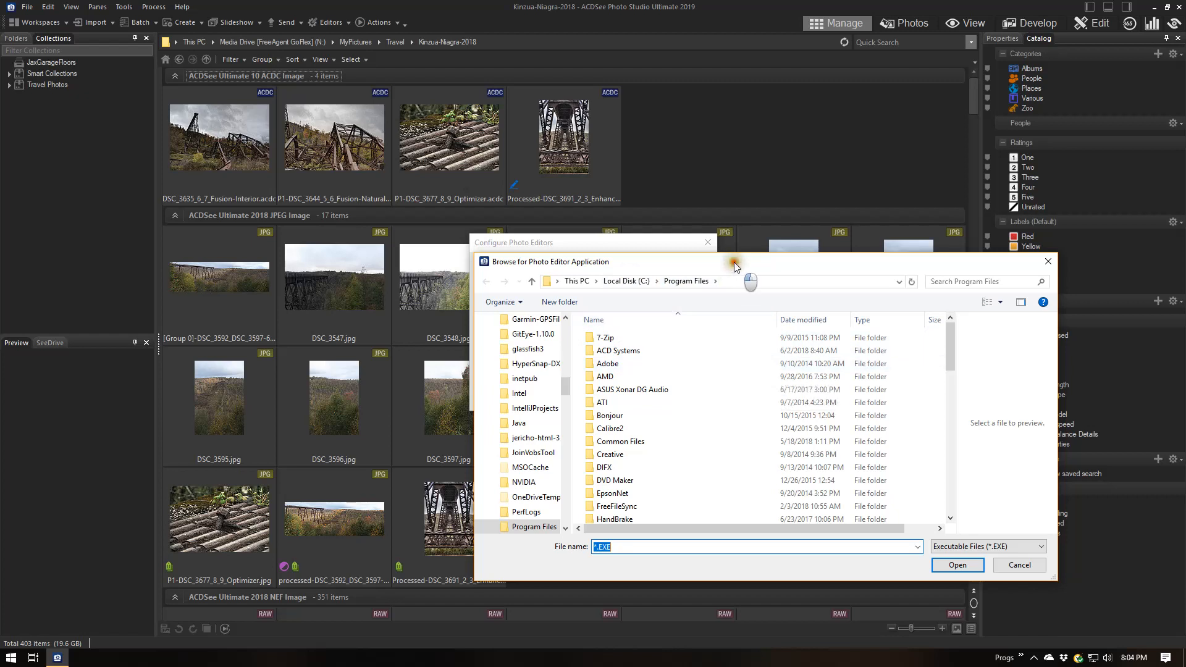
{"action": "left_click_drag", "start_coordinate": [733, 262], "coordinate": [591, 168]}
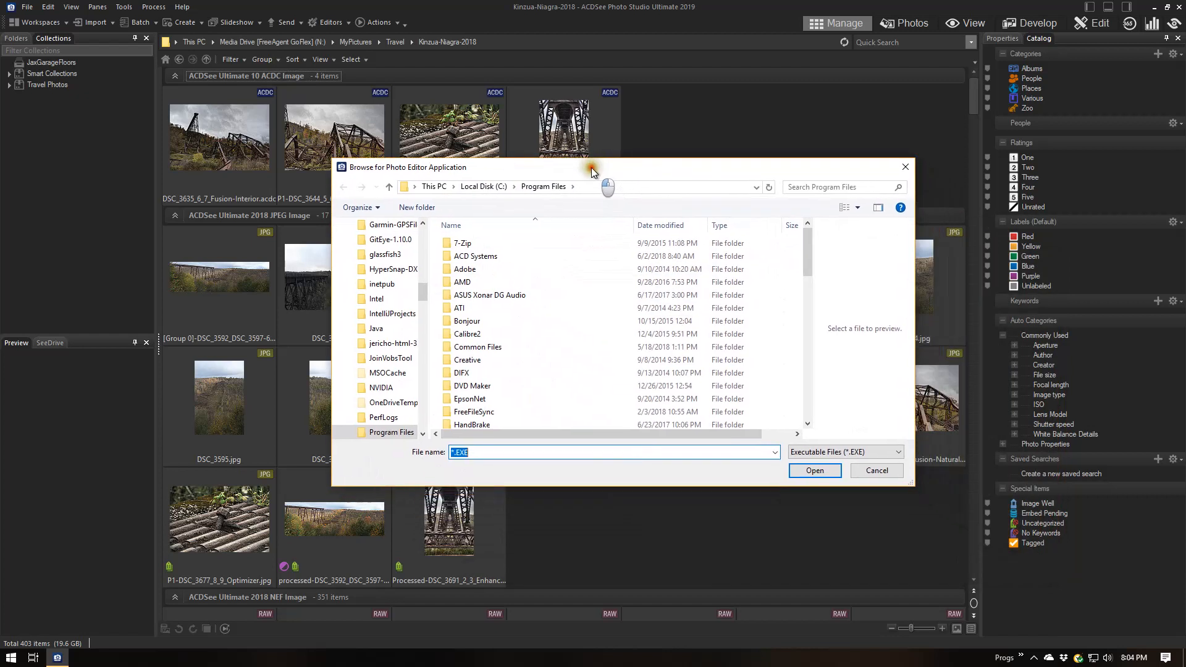
{"action": "left_click", "coordinate": [483, 292]}
{"action": "key", "text": "o"}
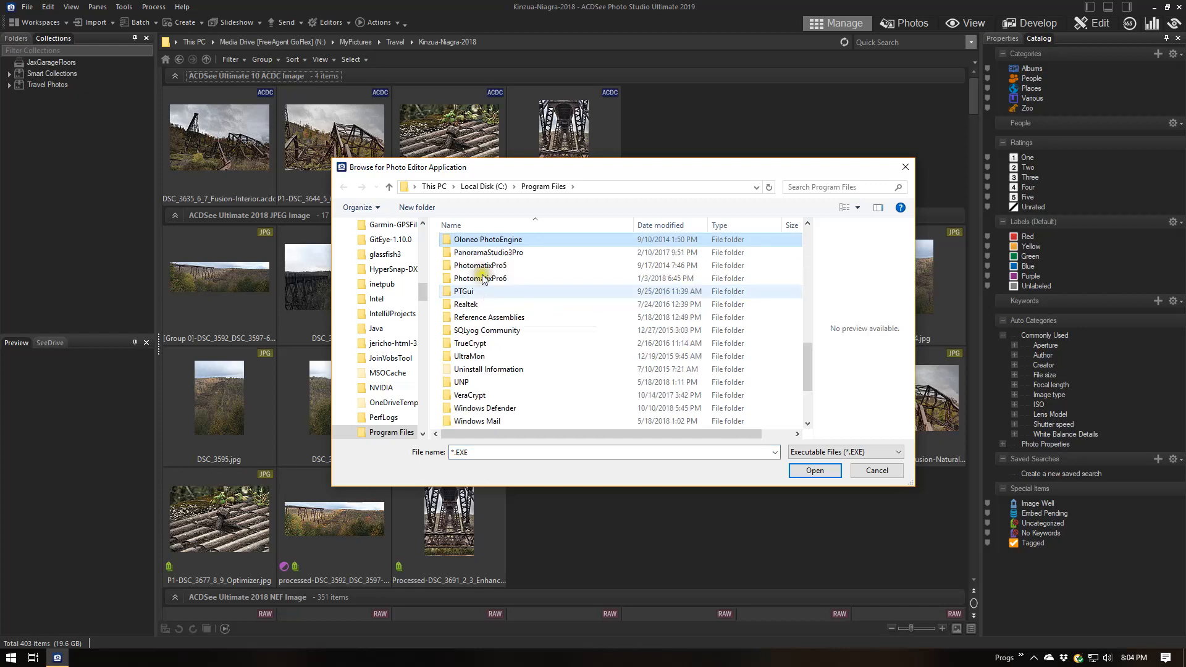
{"action": "double_click", "coordinate": [480, 241]}
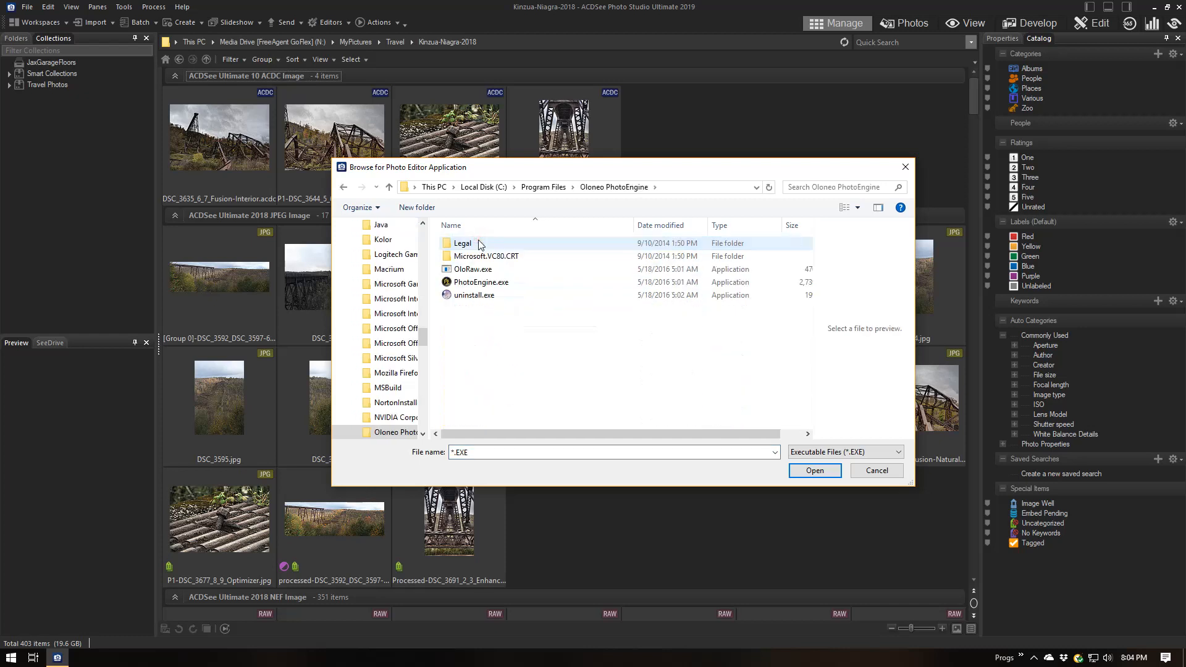
{"action": "left_click", "coordinate": [493, 282]}
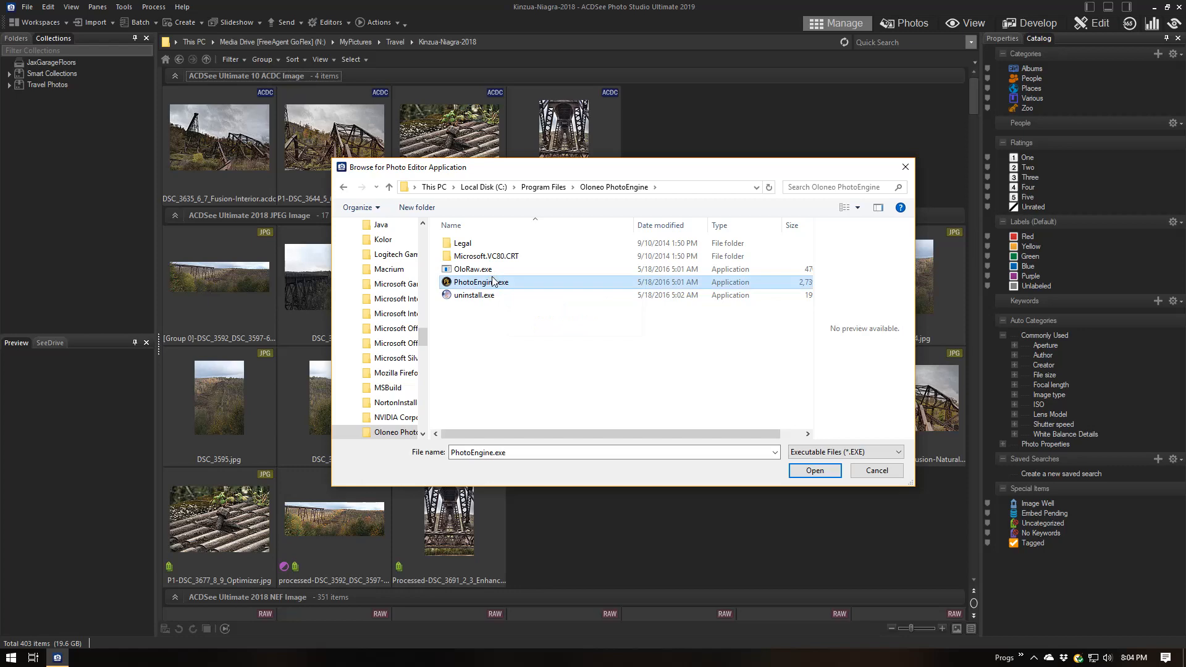
{"action": "left_click", "coordinate": [815, 470]}
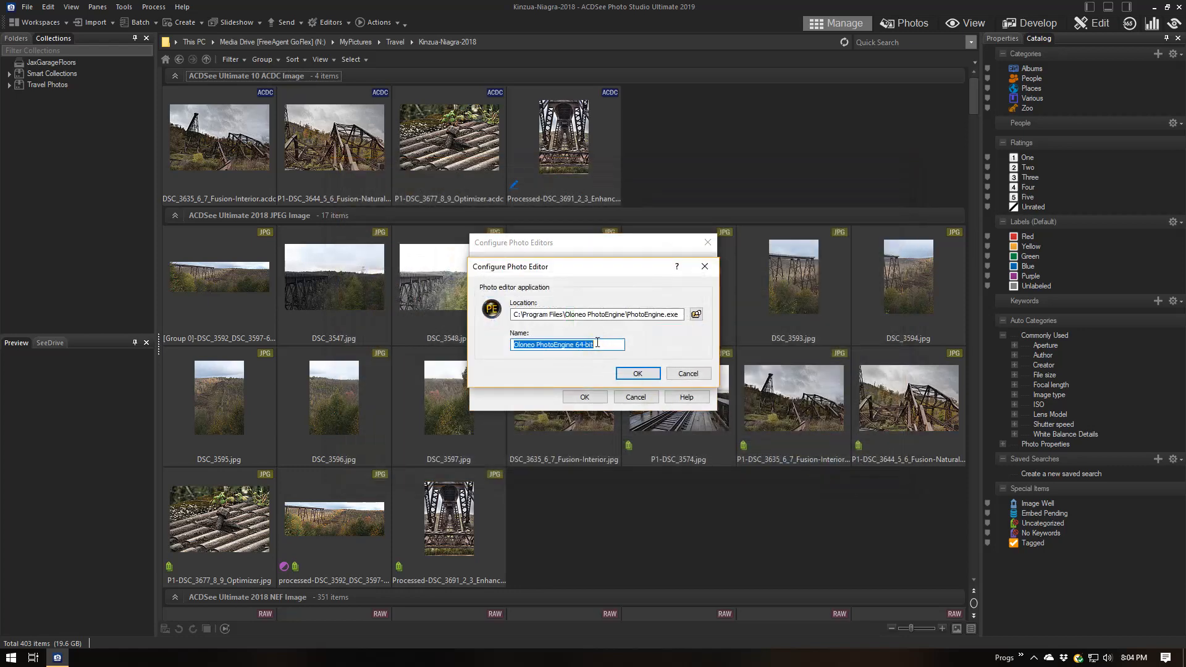
{"action": "left_click", "coordinate": [598, 344]}
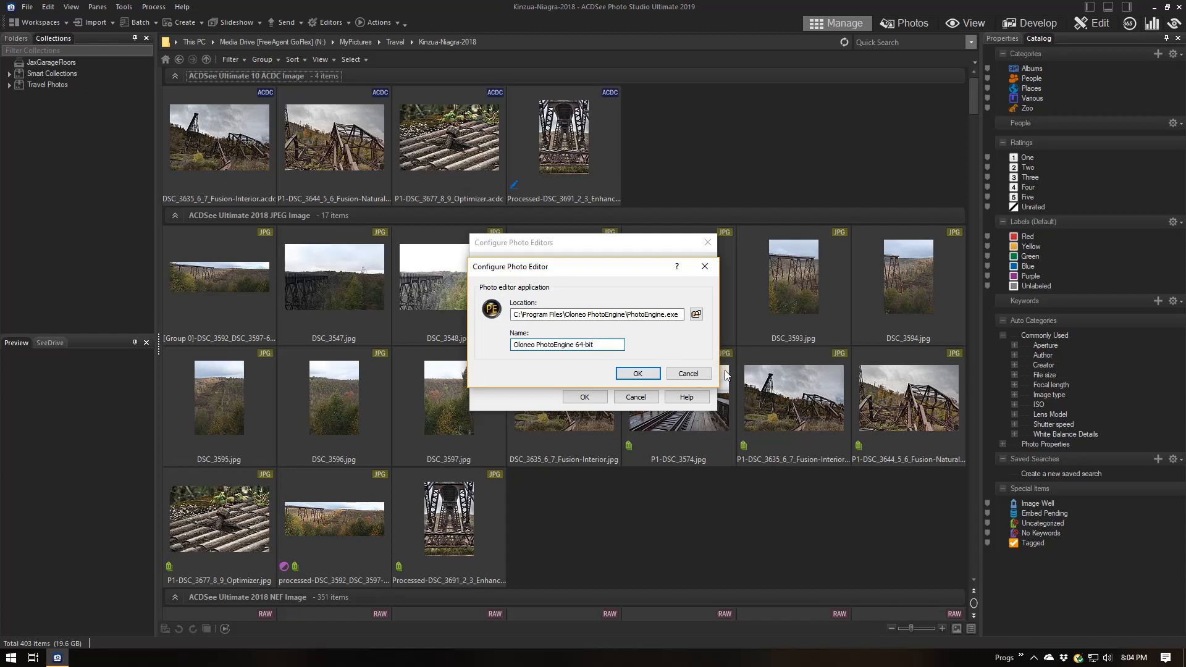
{"action": "left_click", "coordinate": [637, 373]}
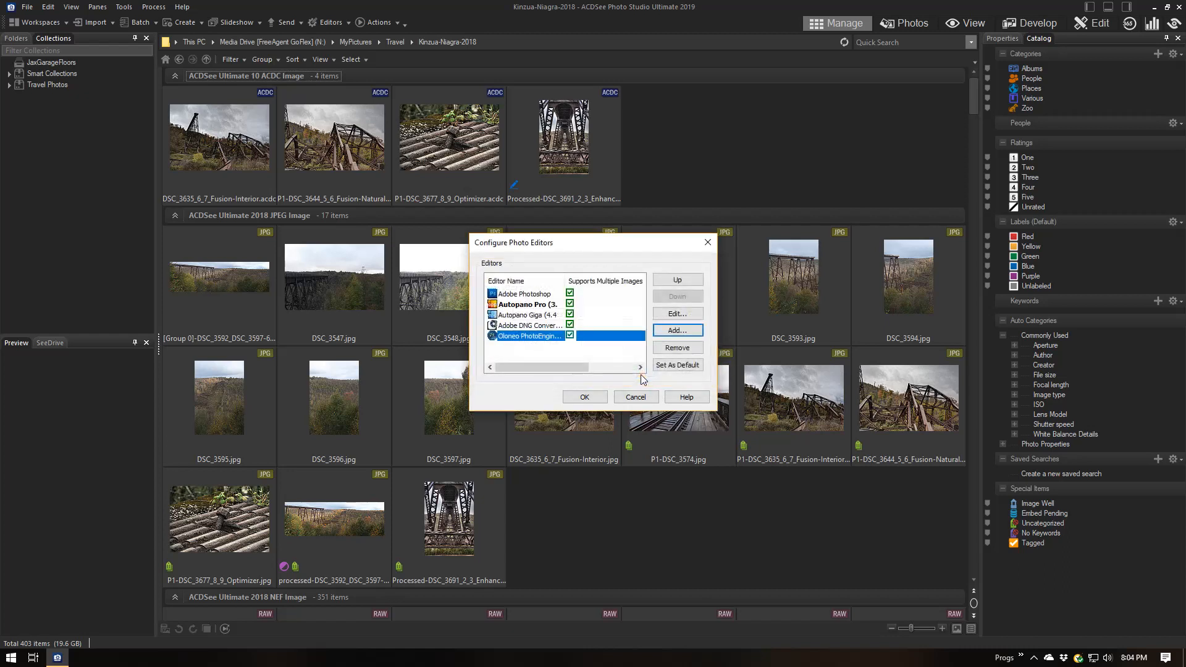
Choose PhotomatixPro.exe.config from Program Files\PhotomatixPro6 as another external editor, with the folder shown as a list
{"action": "left_click", "coordinate": [693, 332]}
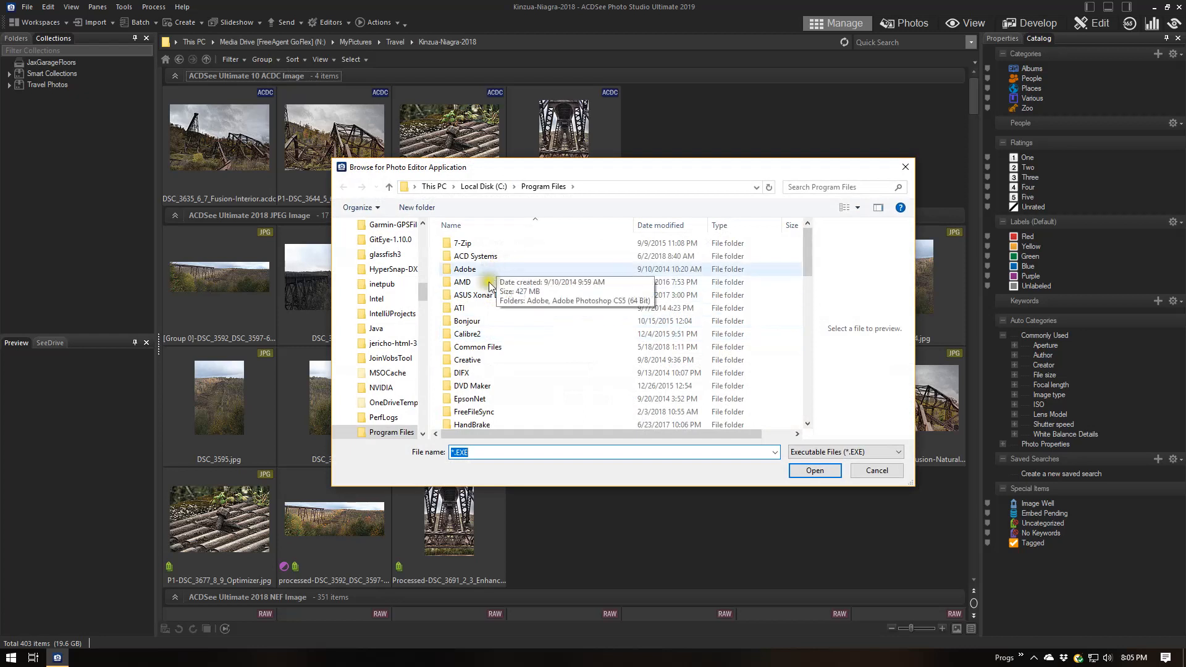
{"action": "left_click", "coordinate": [476, 300]}
{"action": "key", "text": "p"}
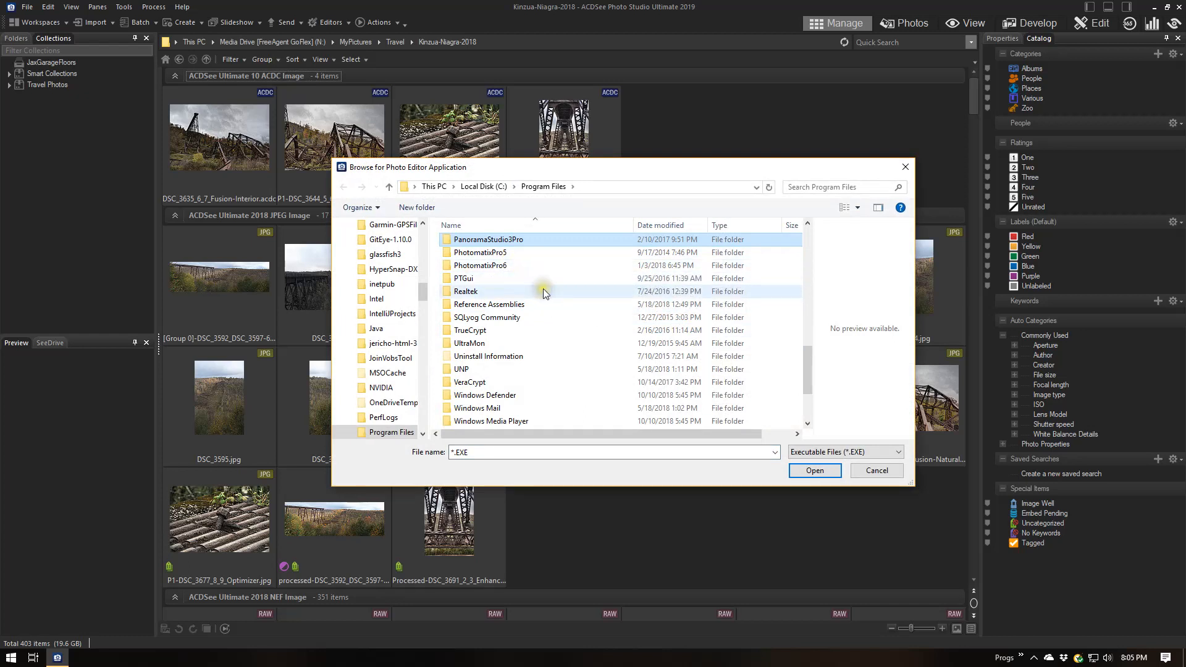
{"action": "double_click", "coordinate": [495, 265]}
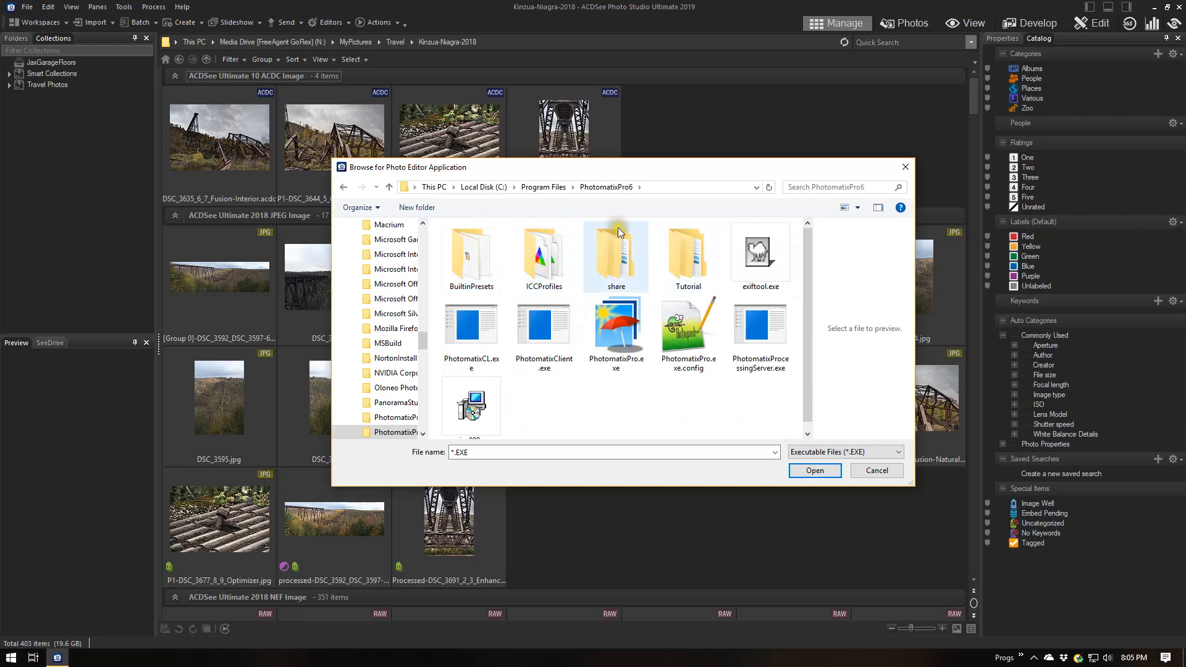
{"action": "left_click", "coordinate": [846, 209]}
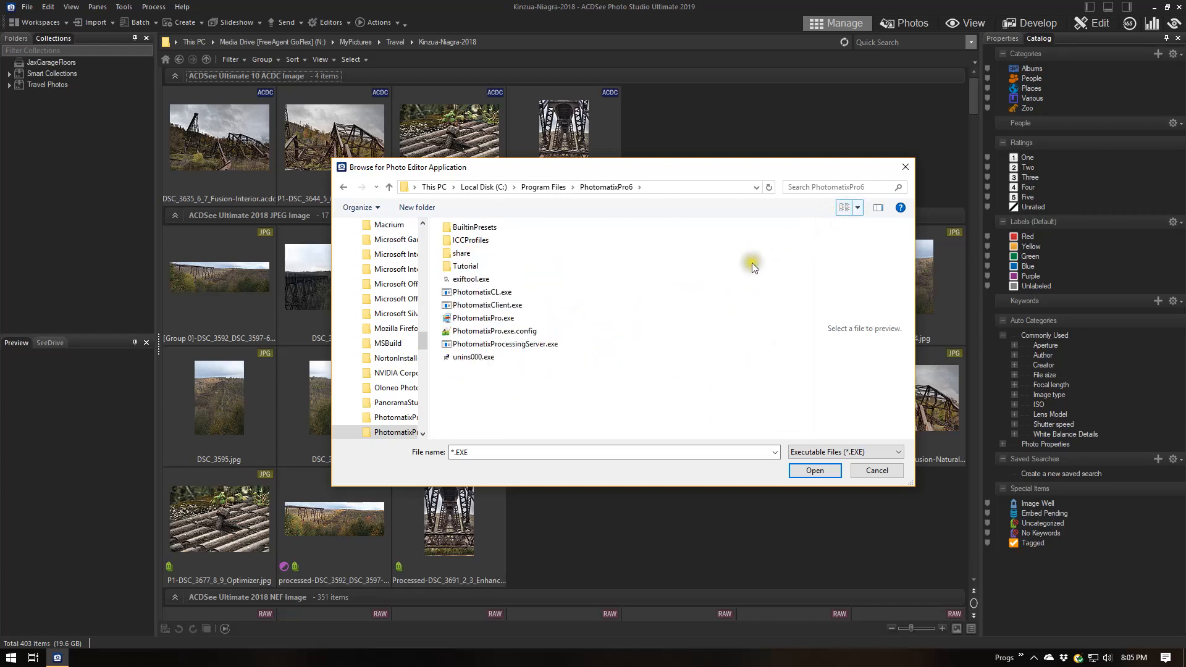
{"action": "left_click", "coordinate": [468, 332]}
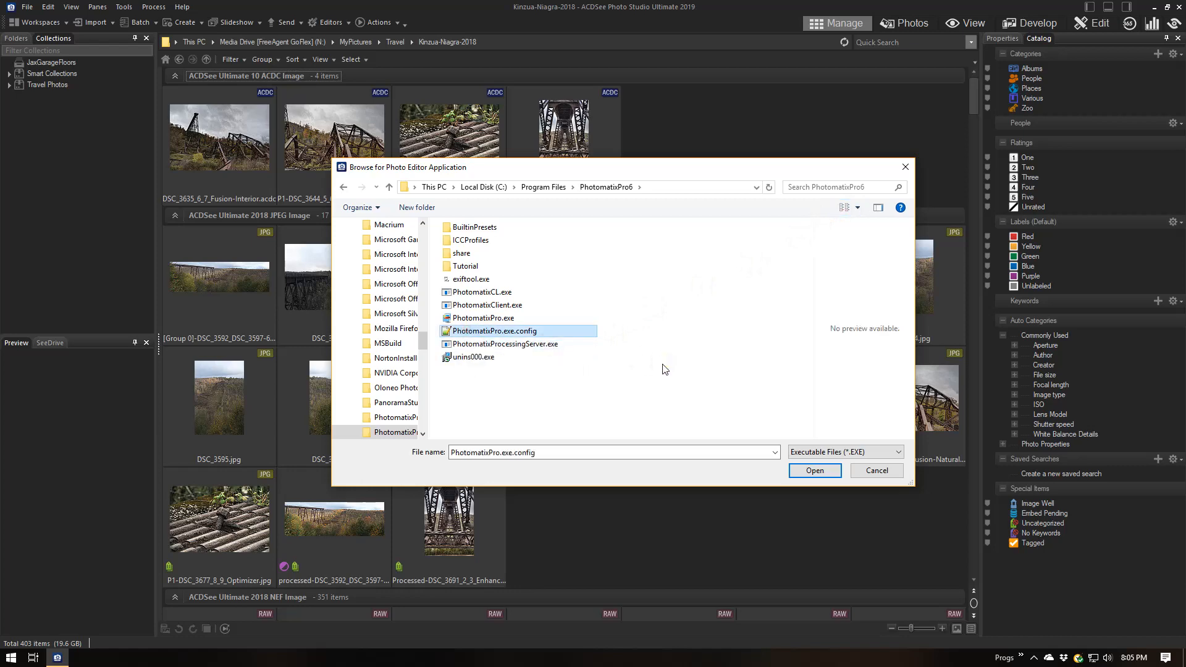
{"action": "left_click", "coordinate": [813, 471]}
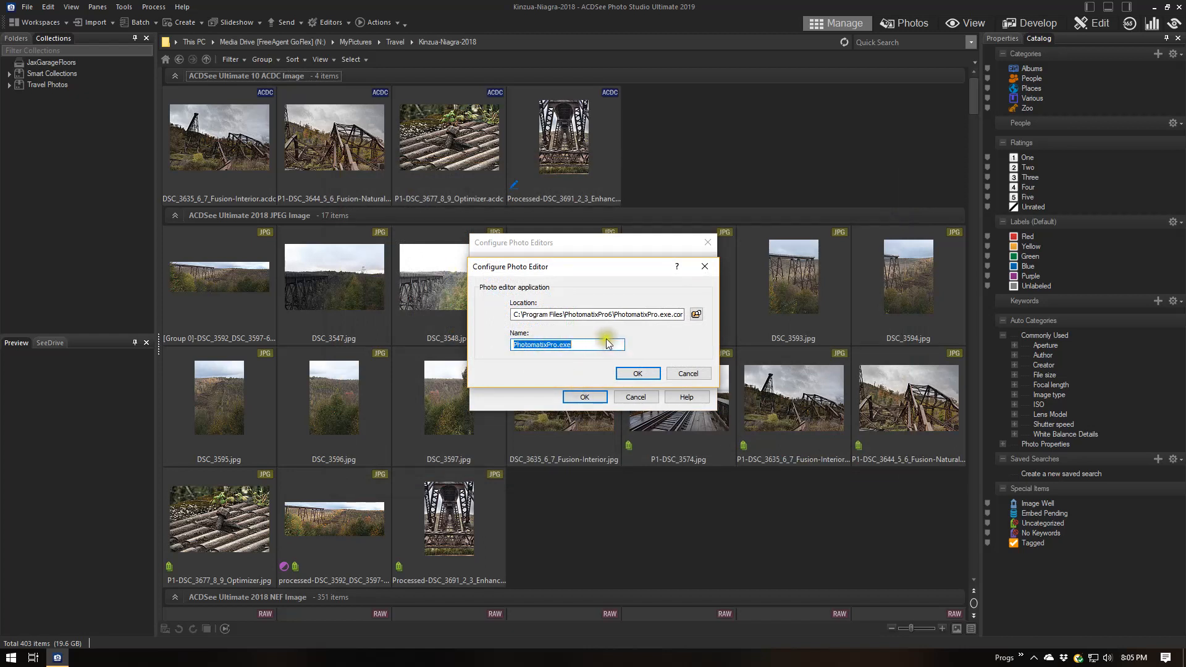
Name the new editor "Photomatix Pro 6" and save the entry
{"action": "left_click", "coordinate": [597, 346]}
{"action": "key", "text": "BackSpace"}
{"action": "key", "text": "BackSpace"}
{"action": "type", "text": "6"}
{"action": "left_click", "coordinate": [645, 373]}
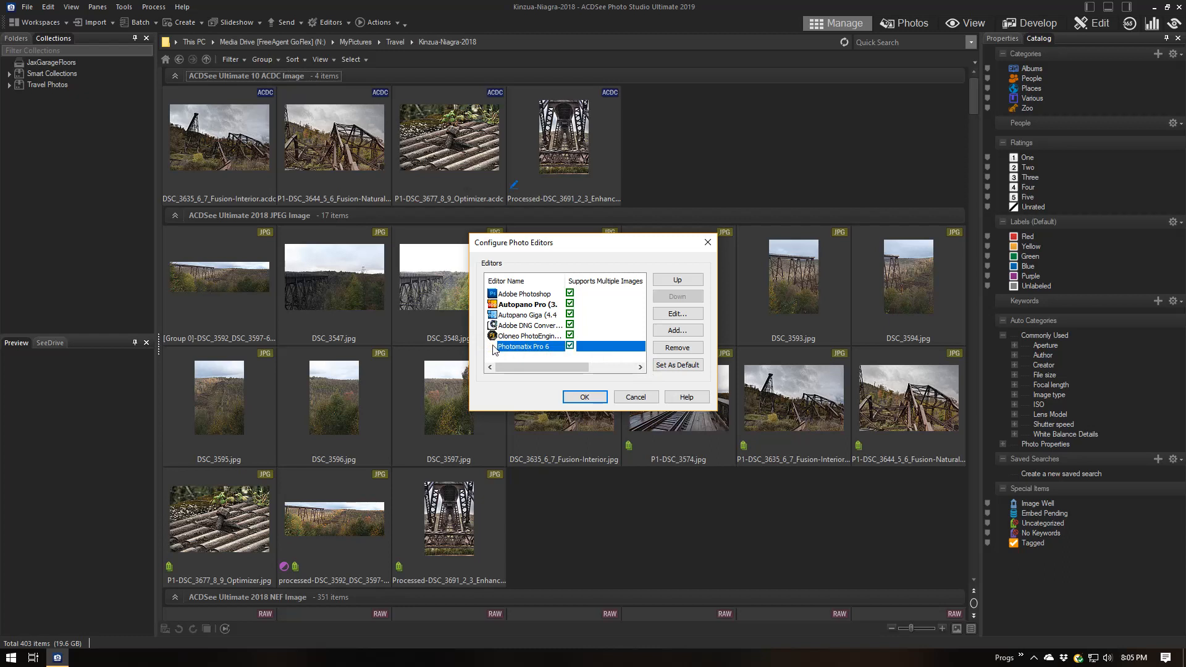
Change the Photomatix Pro 6 entry's location to PhotomatixPro.exe, add 6 to its reset name and save the entry
{"action": "left_click", "coordinate": [672, 314]}
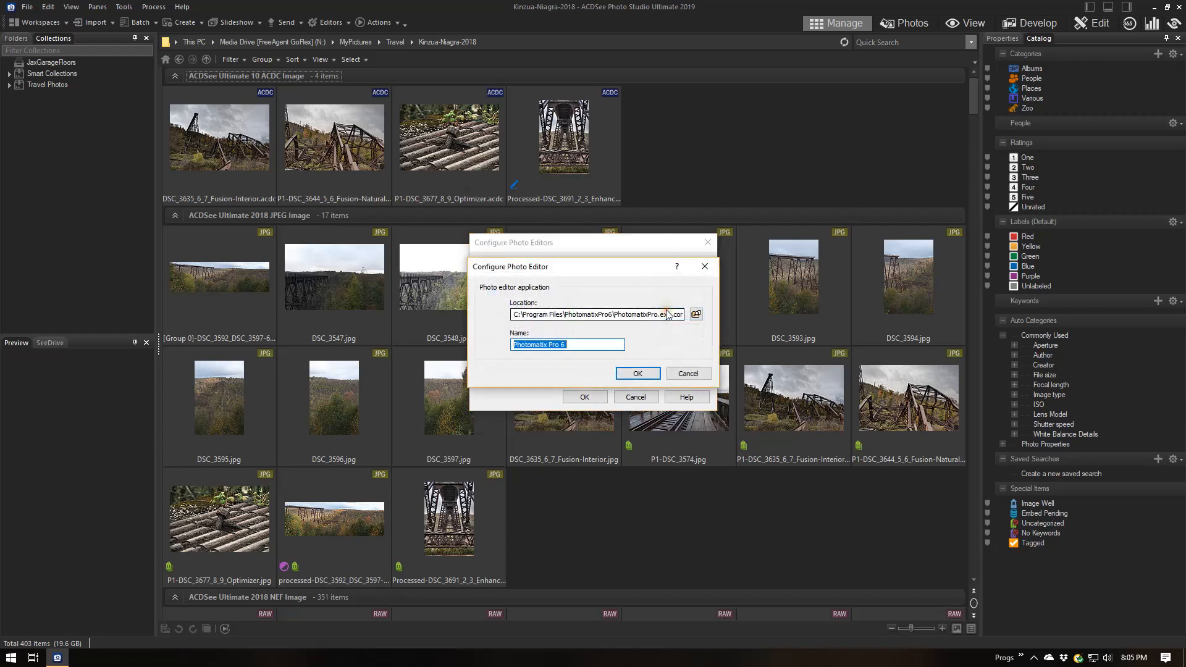
{"action": "left_click", "coordinate": [695, 315]}
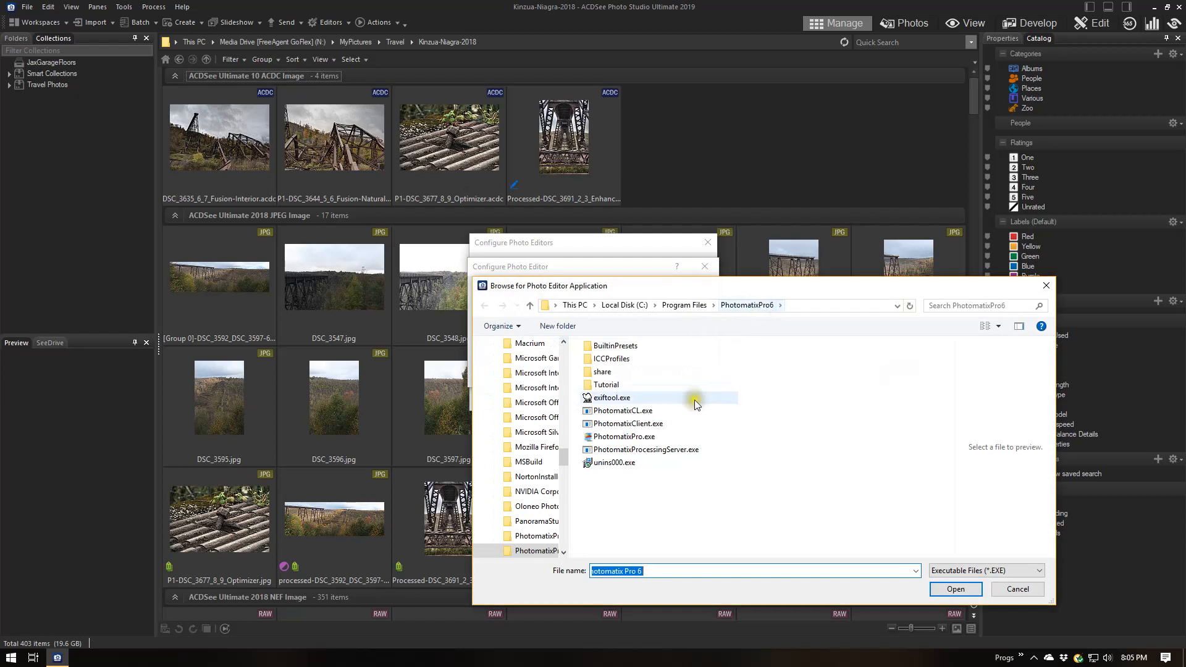
{"action": "left_click", "coordinate": [615, 437]}
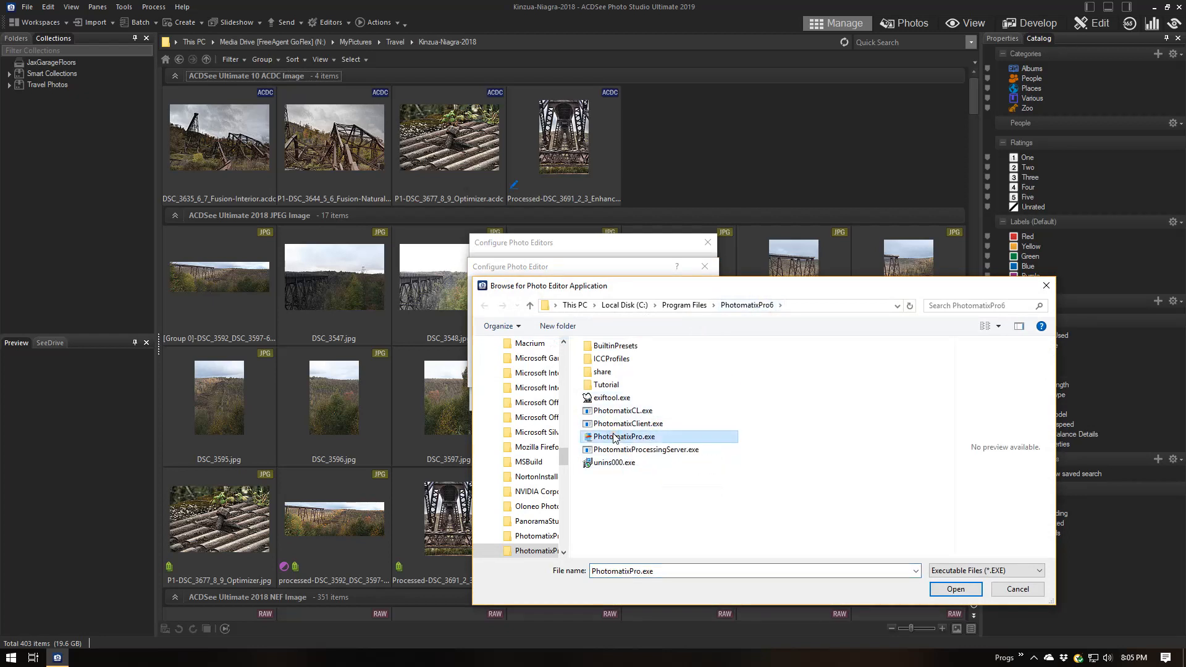
{"action": "left_click", "coordinate": [969, 588]}
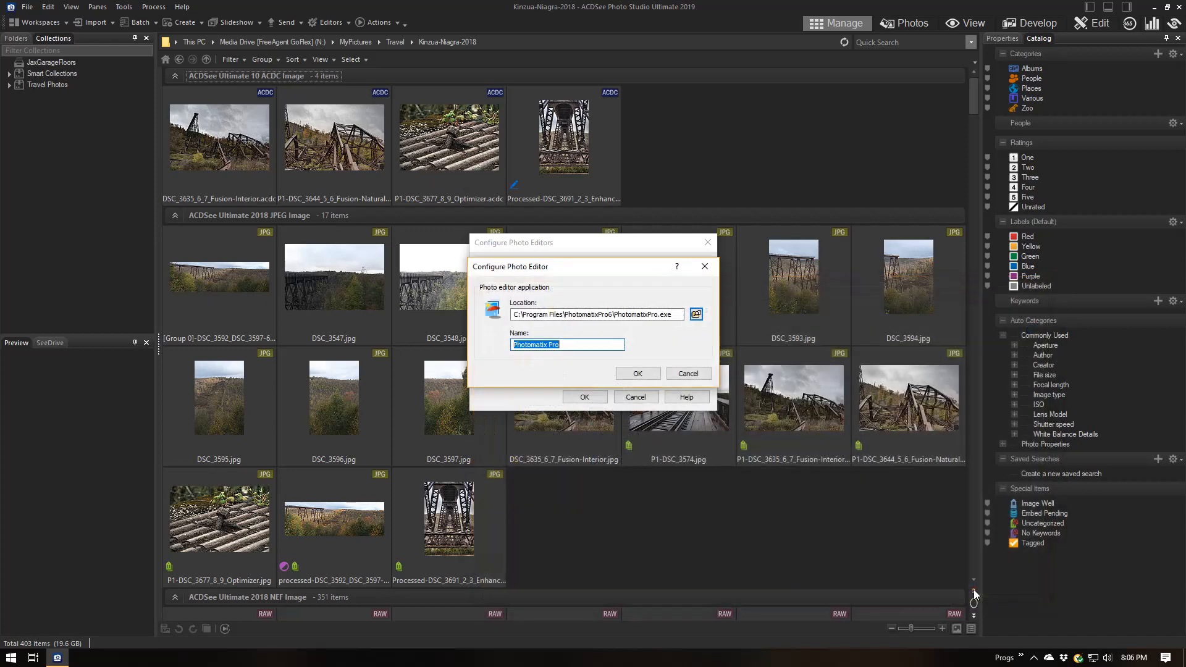
{"action": "left_click", "coordinate": [593, 343]}
{"action": "type", "text": "6"}
{"action": "left_click", "coordinate": [636, 374]}
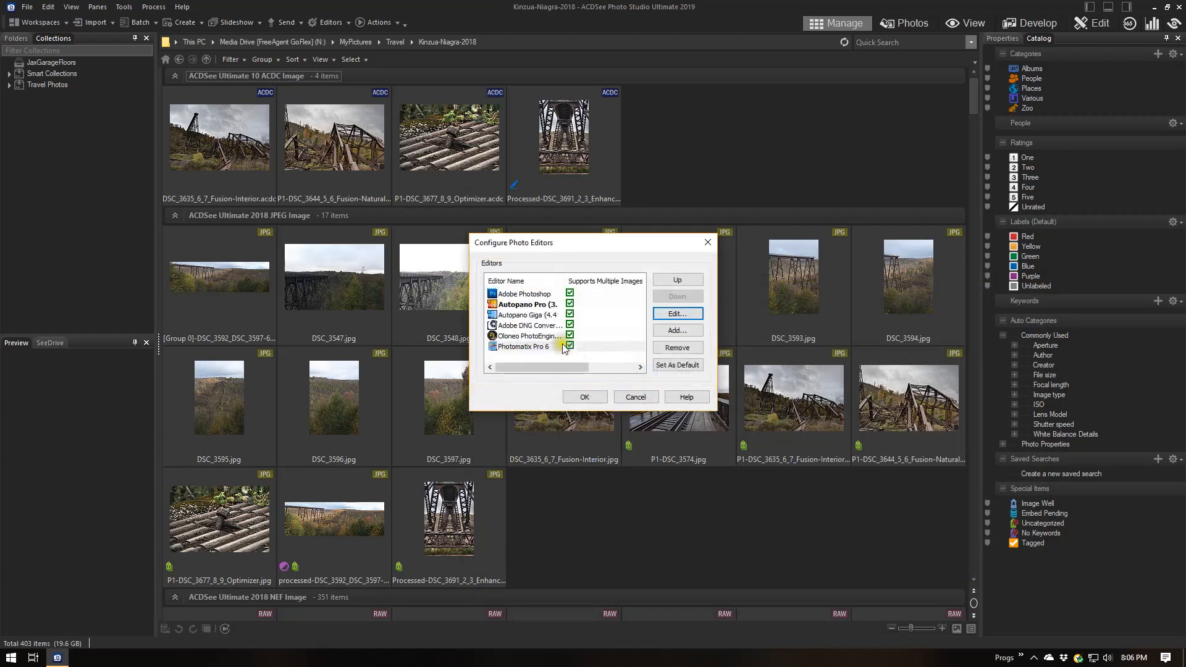
Choose GeoSetter.exe from Program Files (x86)\GeoSetter on drive C as another external editor
{"action": "left_click", "coordinate": [694, 331]}
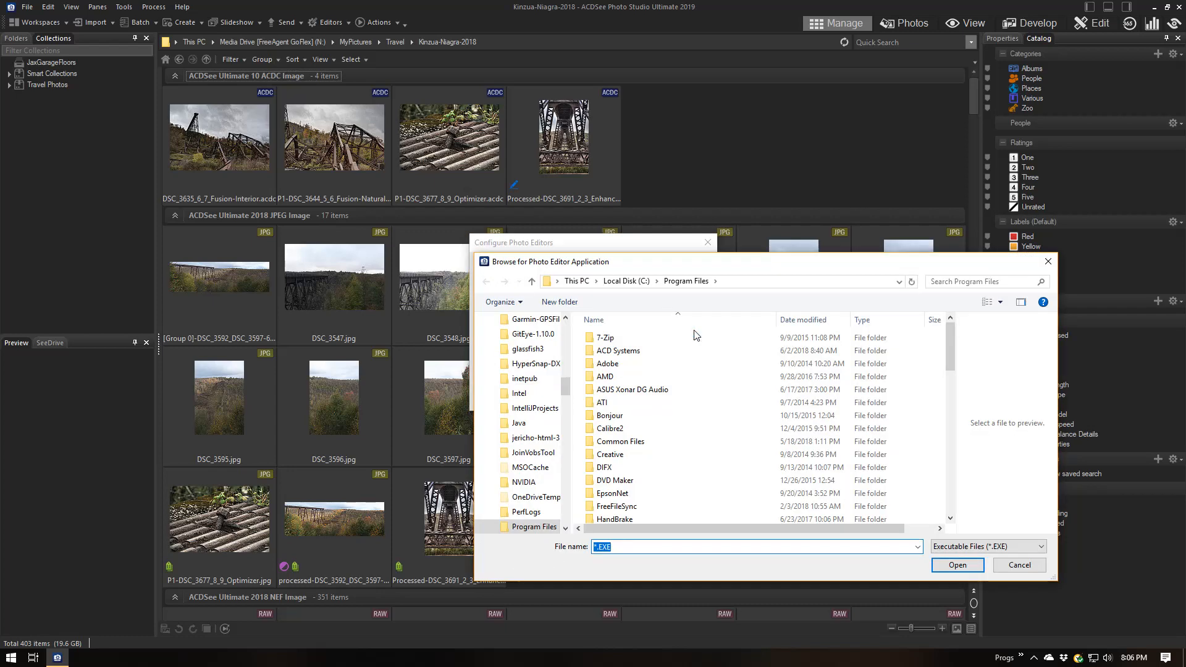
{"action": "left_click", "coordinate": [625, 281]}
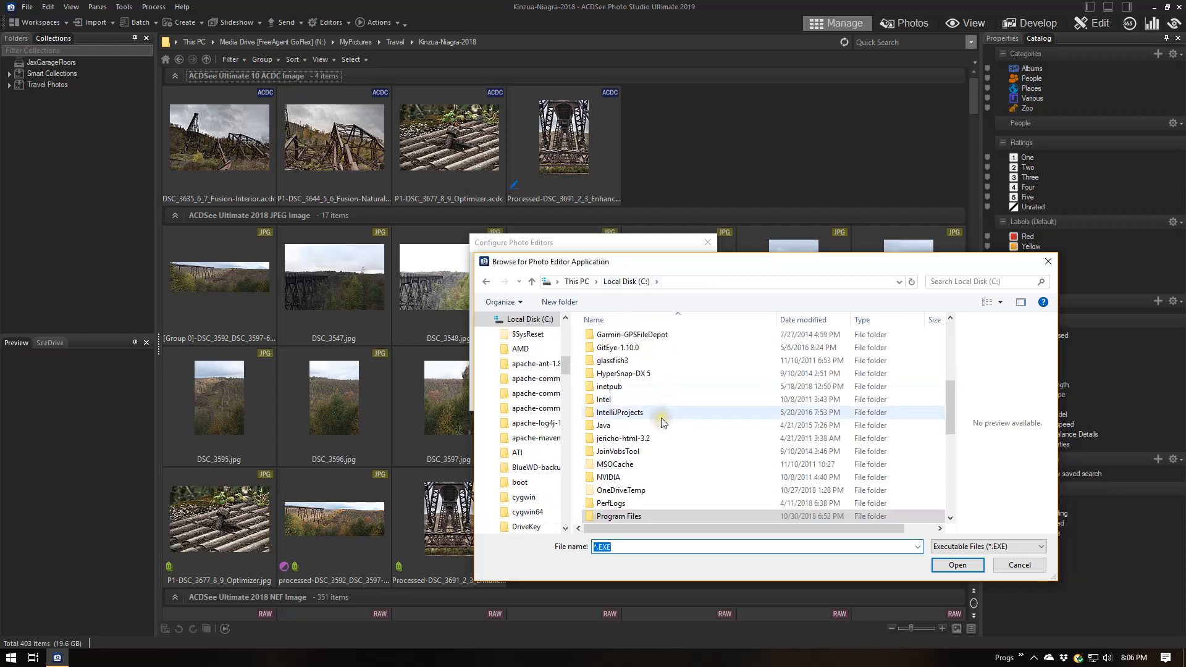
{"action": "scroll", "coordinate": [679, 451], "scroll_direction": "down", "scroll_amount": 2}
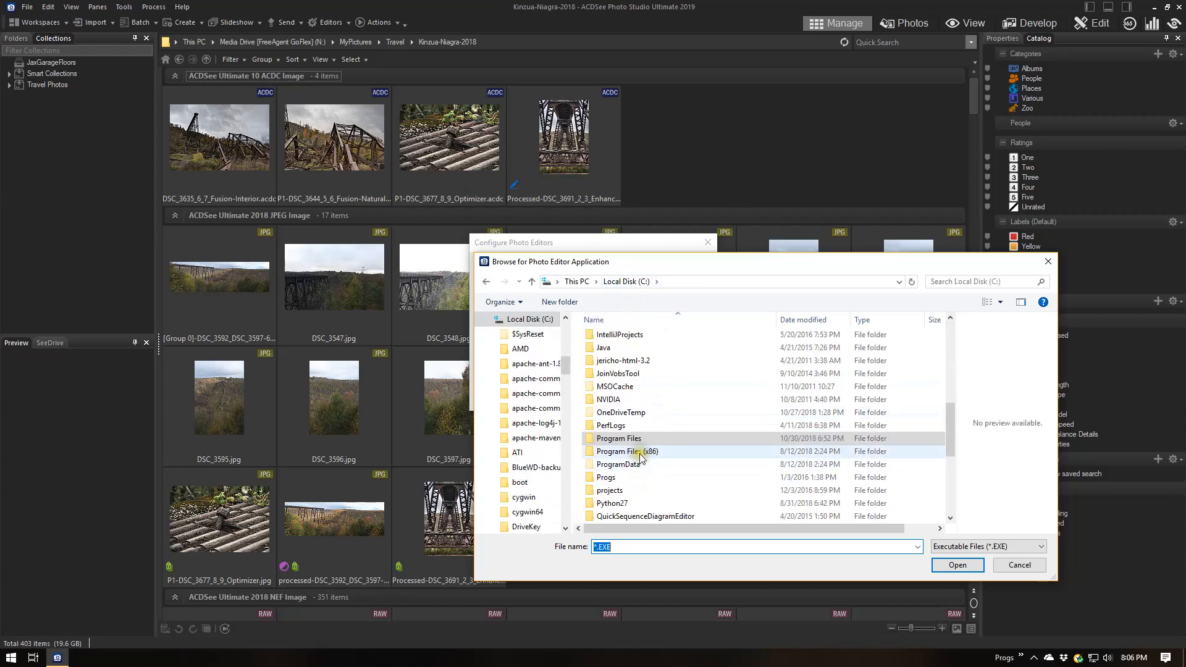
{"action": "double_click", "coordinate": [640, 455]}
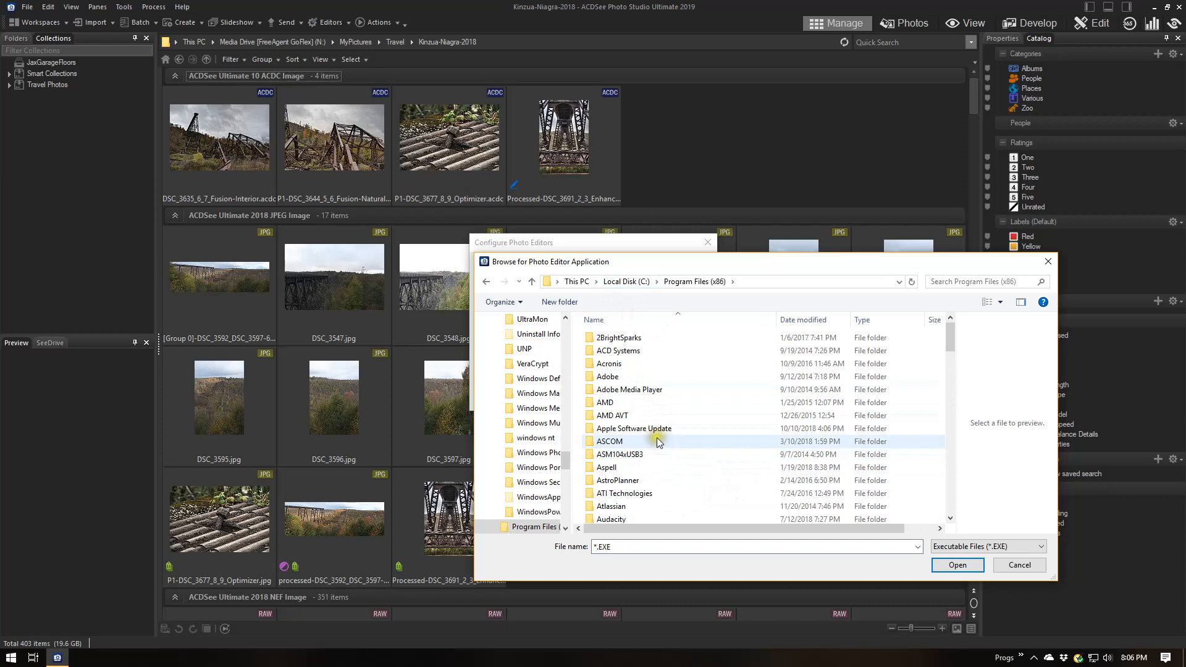
{"action": "key", "text": "g"}
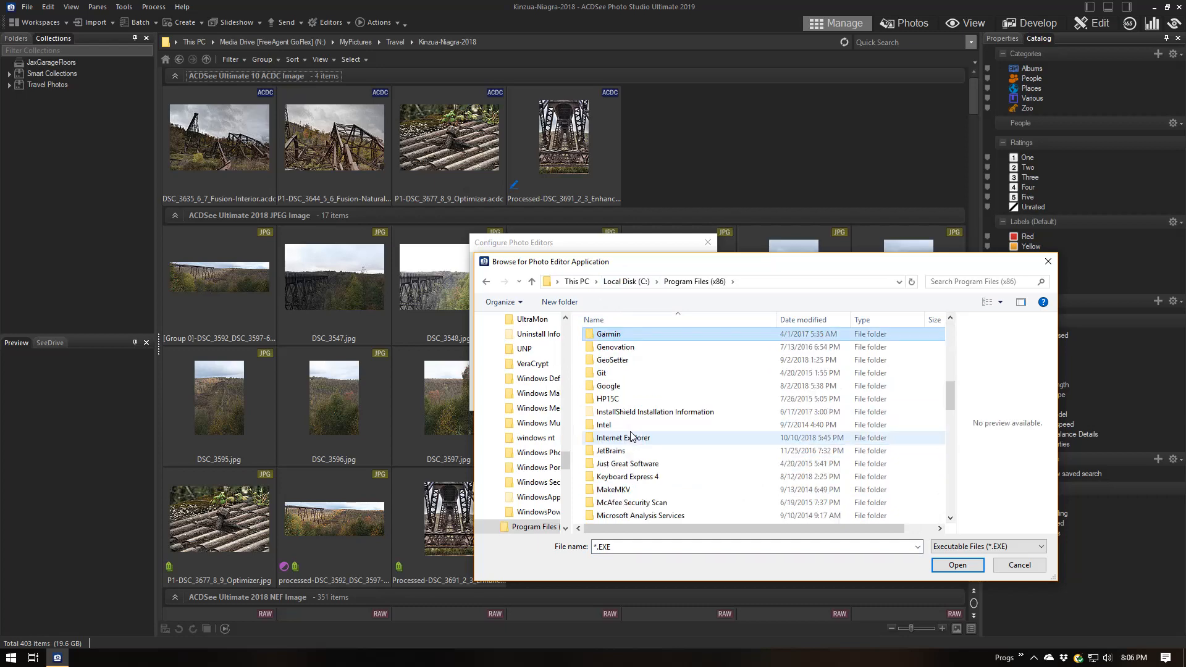
{"action": "left_click", "coordinate": [623, 363]}
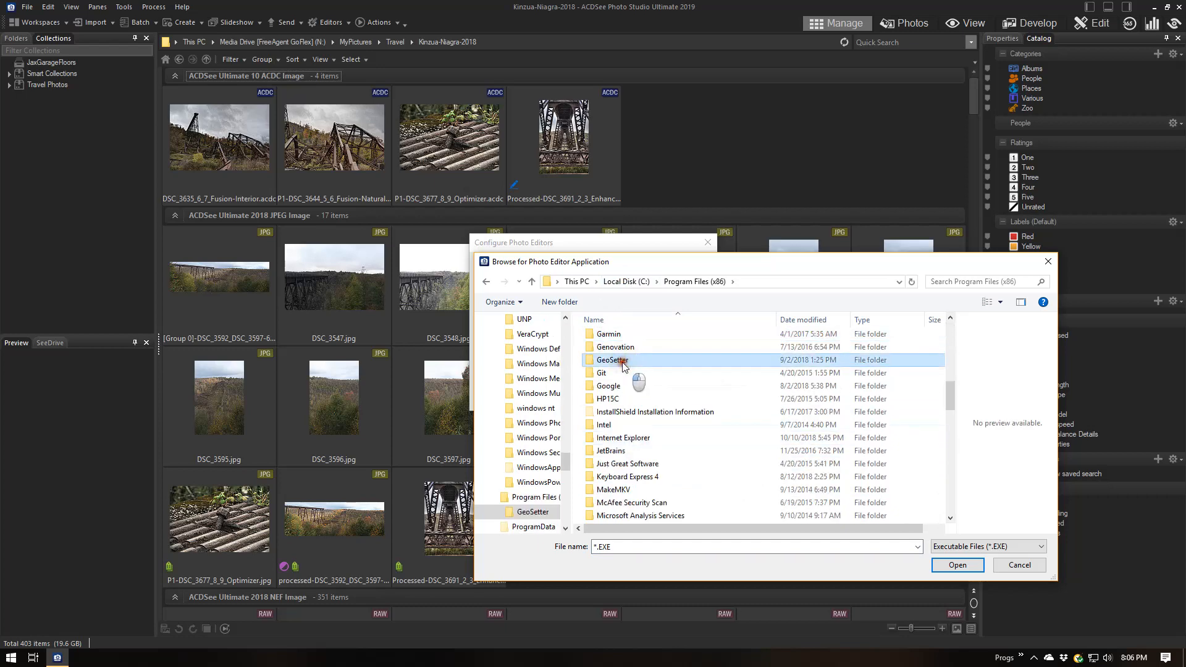
{"action": "double_click", "coordinate": [623, 365]}
{"action": "left_click", "coordinate": [610, 393]}
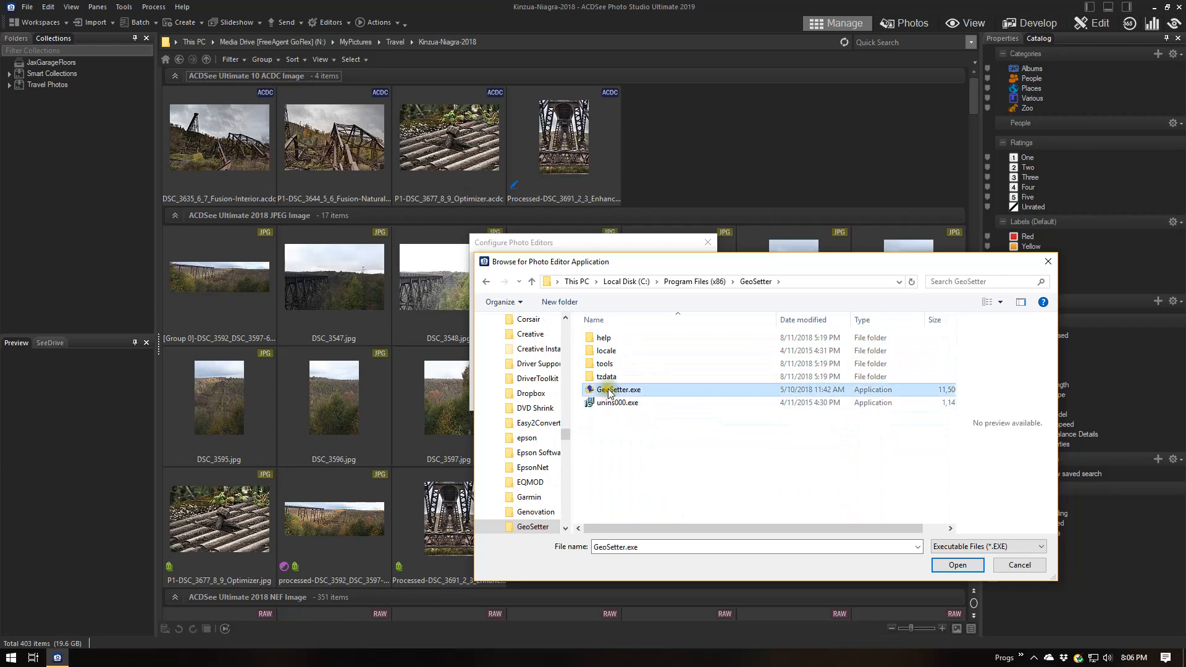
{"action": "left_click", "coordinate": [956, 566]}
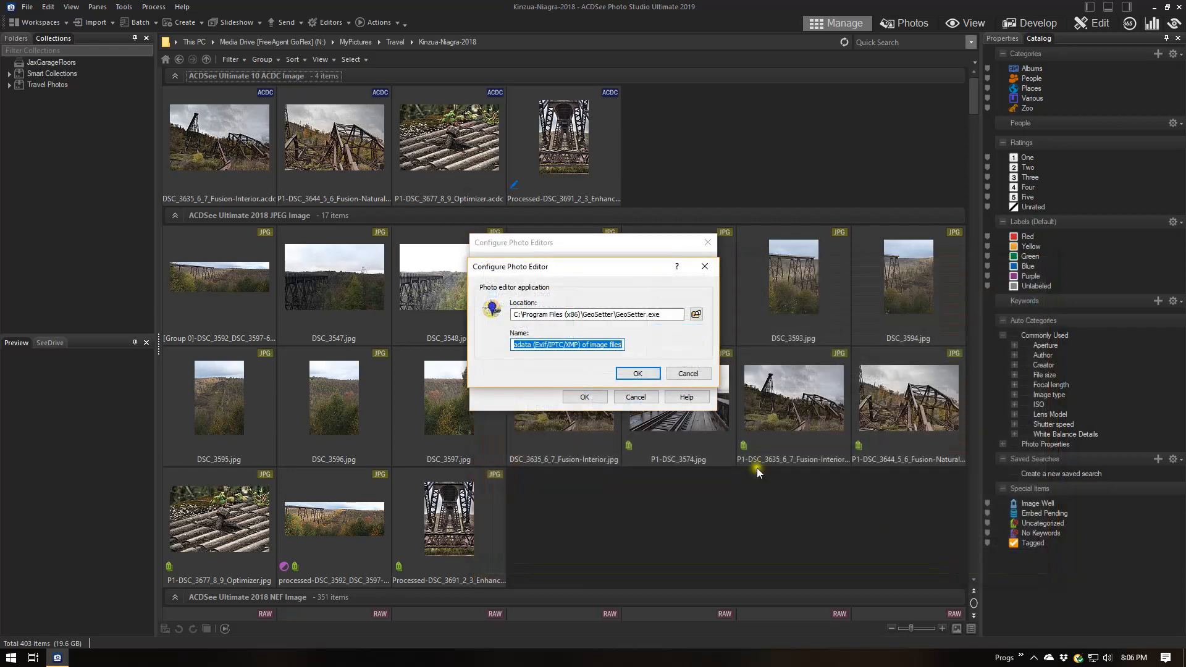
Replace the new editor's suggested name with "GeoSetter" and save the entry
{"action": "left_click", "coordinate": [565, 345]}
{"action": "key", "text": "Home"}
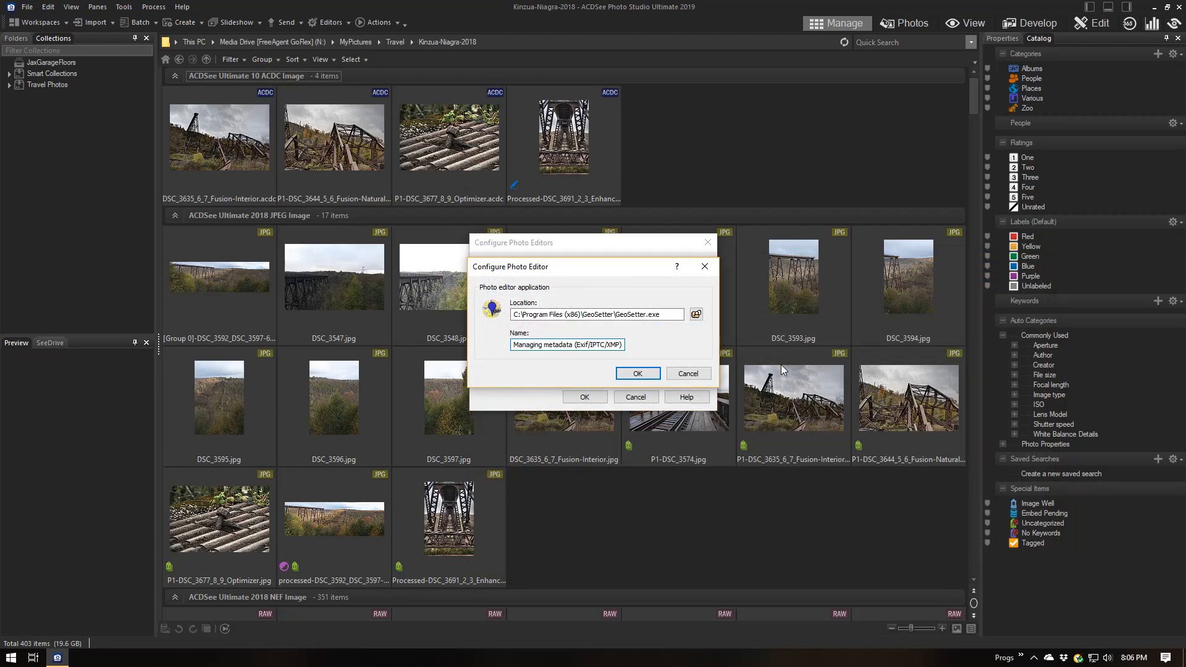
{"action": "key", "text": "shift+End"}
{"action": "type", "text": "GeoSetter"}
{"action": "left_click", "coordinate": [636, 373]}
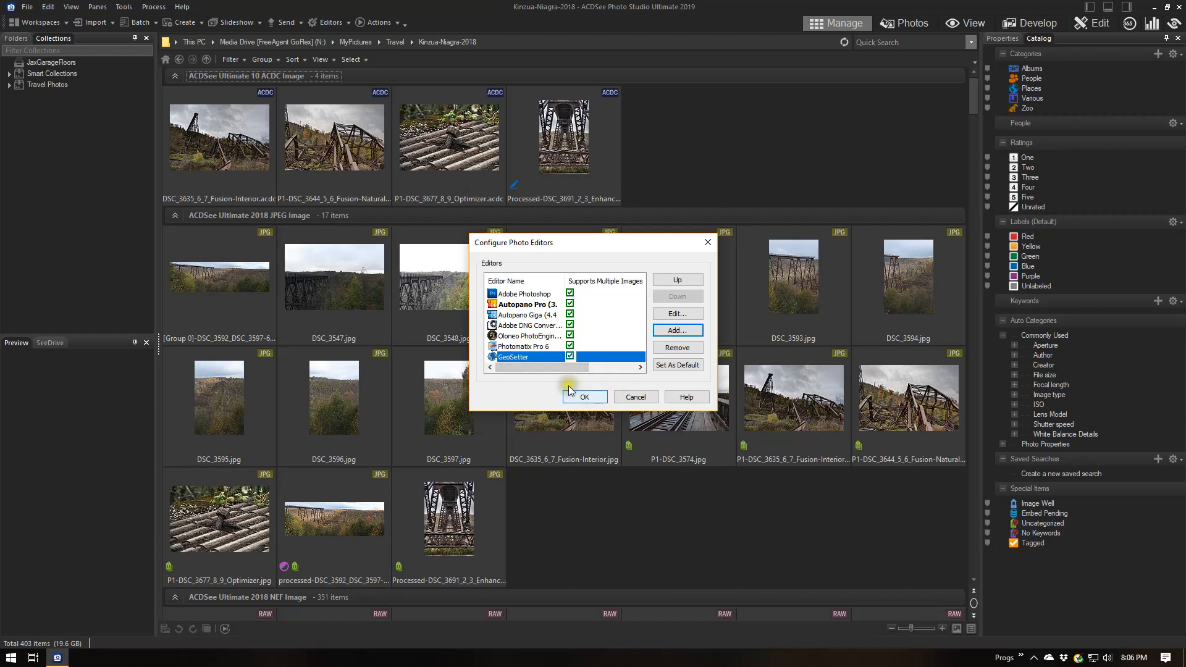
Make Photomatix Pro 6 the default external editor and confirm the photo editor configuration
{"action": "left_click", "coordinate": [521, 347]}
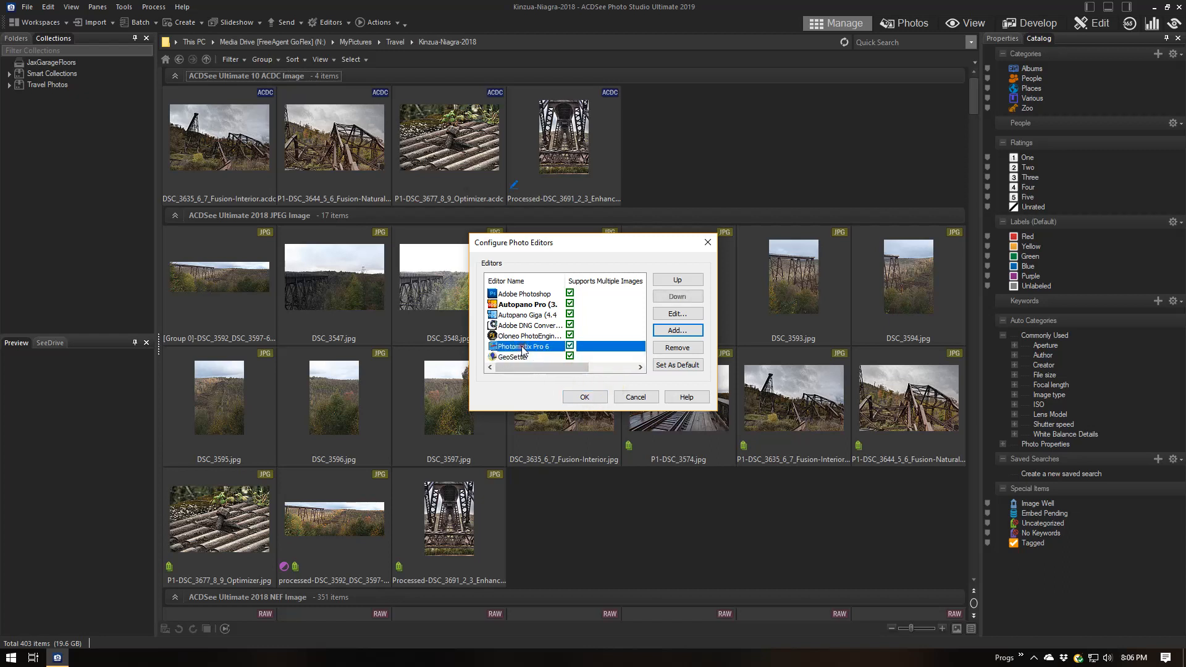
{"action": "left_click", "coordinate": [679, 365]}
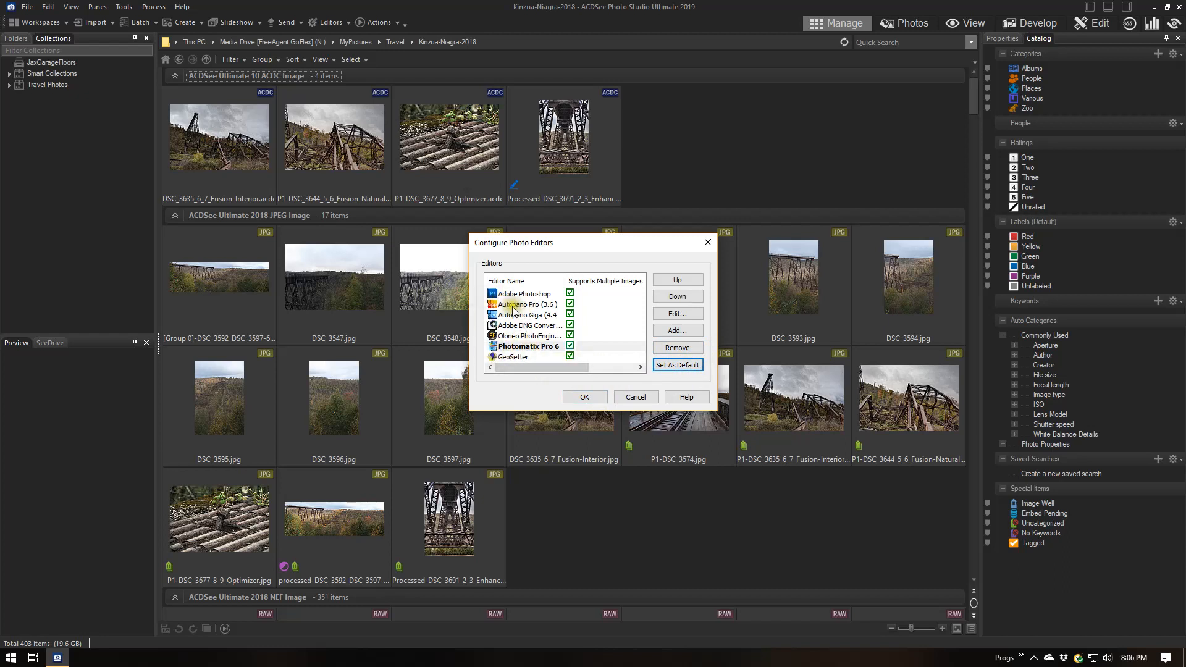
{"action": "left_click", "coordinate": [583, 397]}
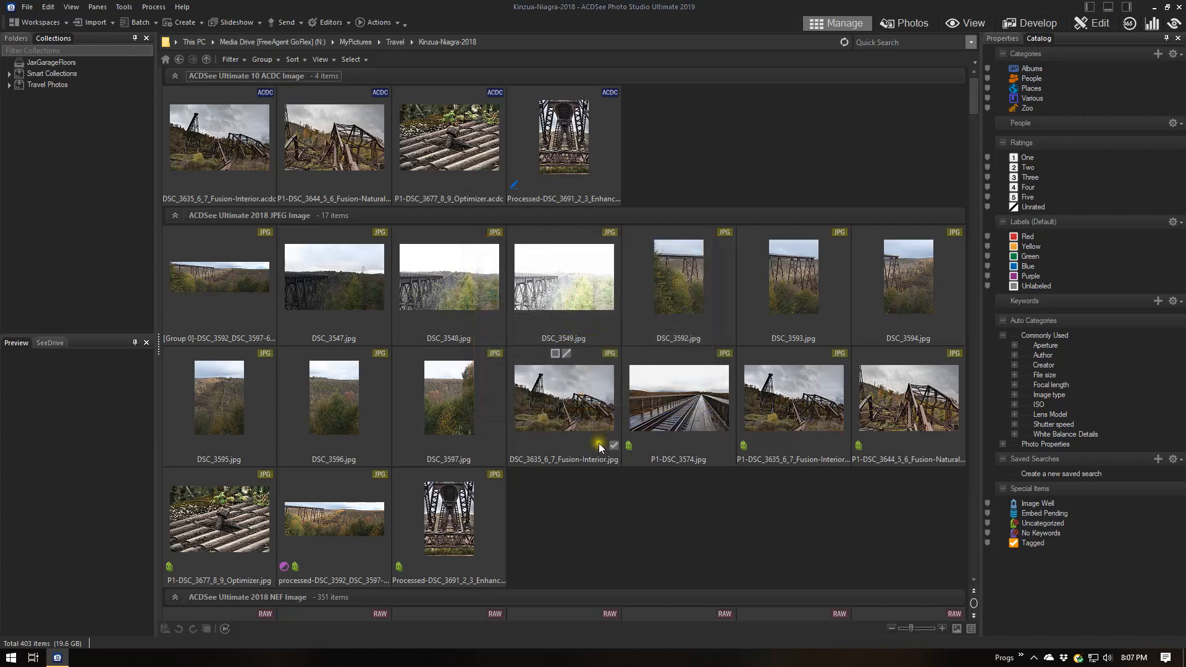
Send the three raw photos DSC_3614.NEF through DSC_3616.NEF to the default external editor
{"action": "scroll", "coordinate": [598, 443], "scroll_direction": "down", "scroll_amount": 10}
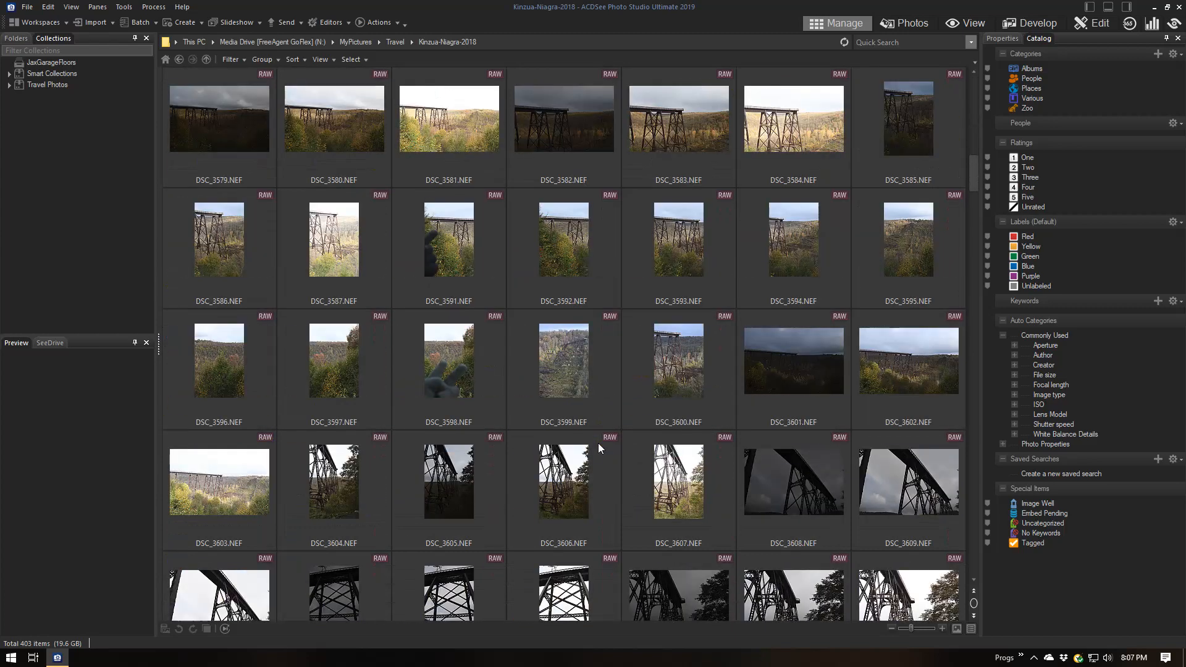
{"action": "scroll", "coordinate": [598, 443], "scroll_direction": "down", "scroll_amount": 4}
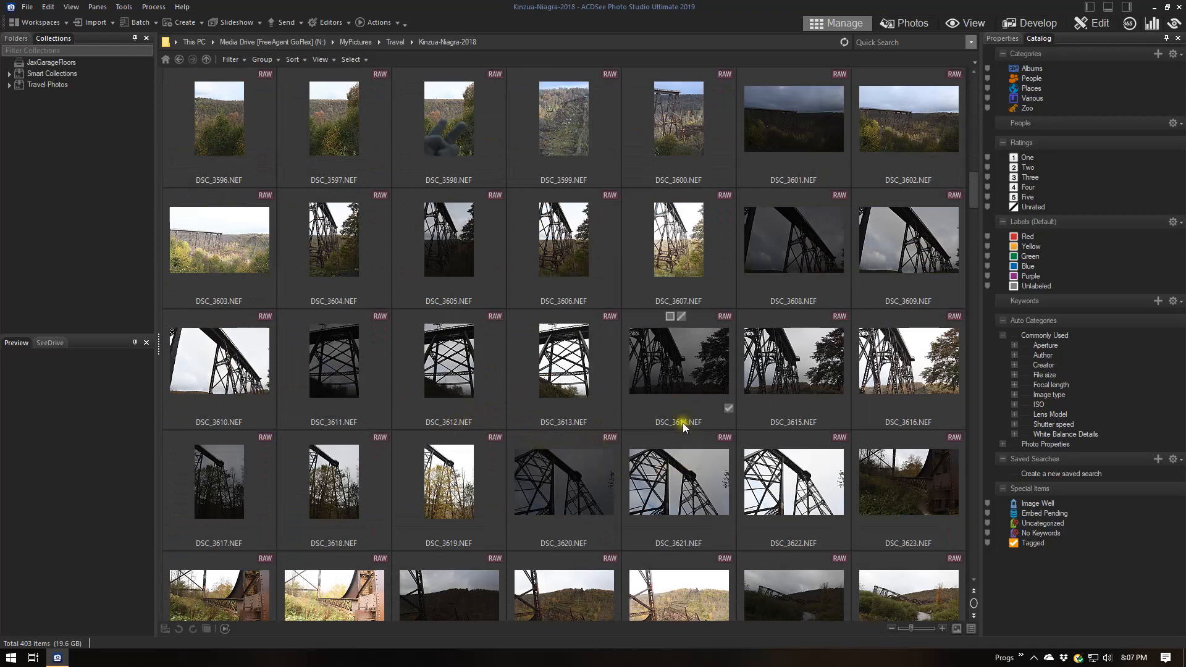
{"action": "left_click", "coordinate": [673, 405]}
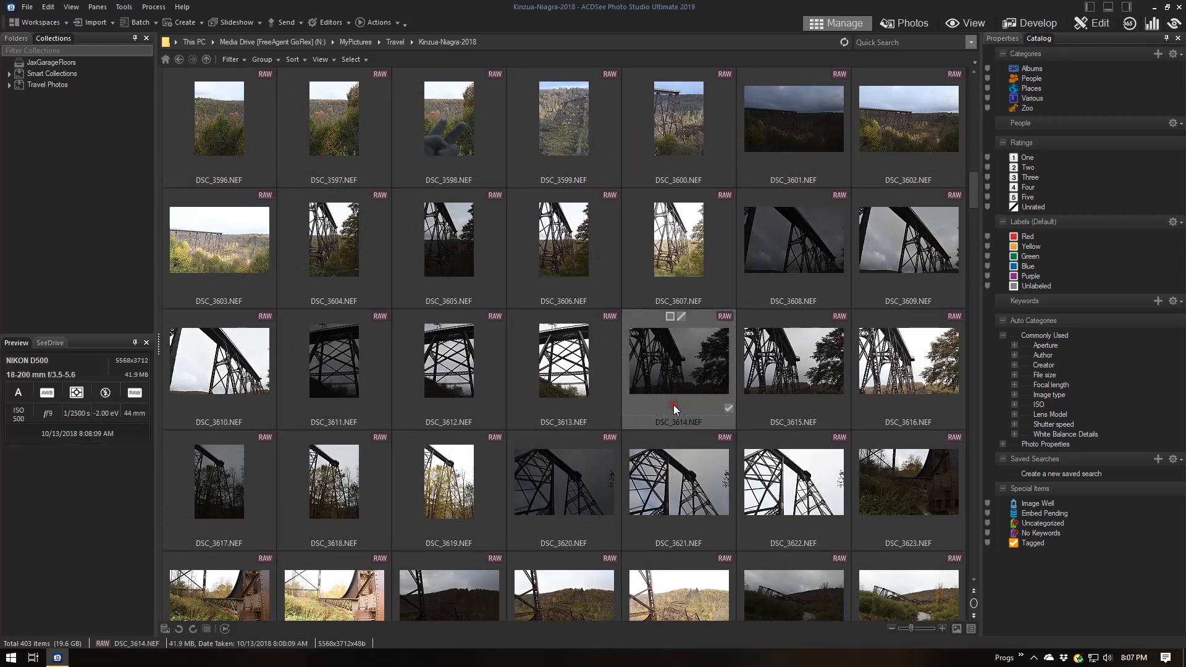
{"action": "left_click", "coordinate": [915, 398], "text": "shift"}
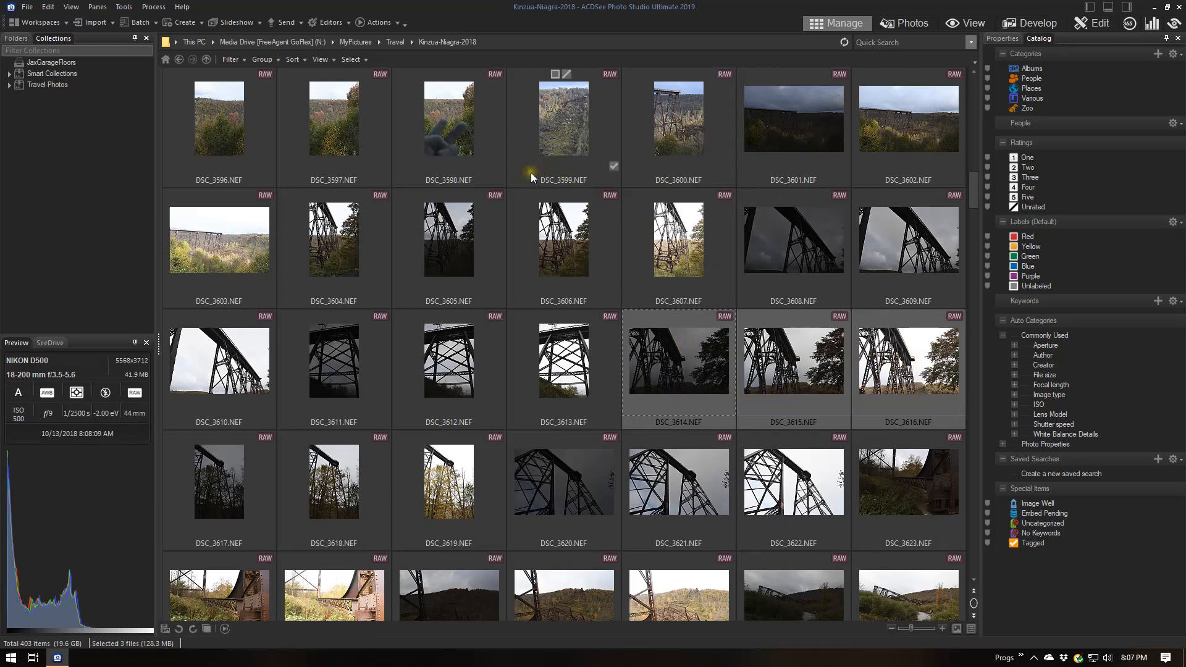
{"action": "left_click", "coordinate": [333, 22]}
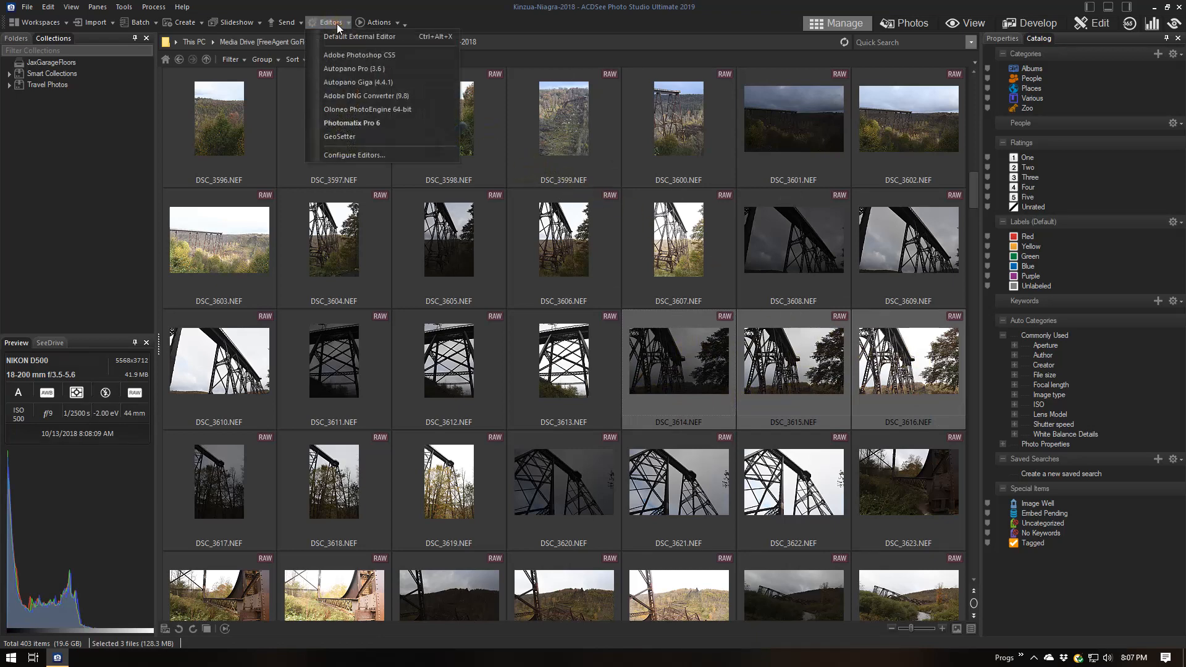
{"action": "left_click", "coordinate": [375, 50]}
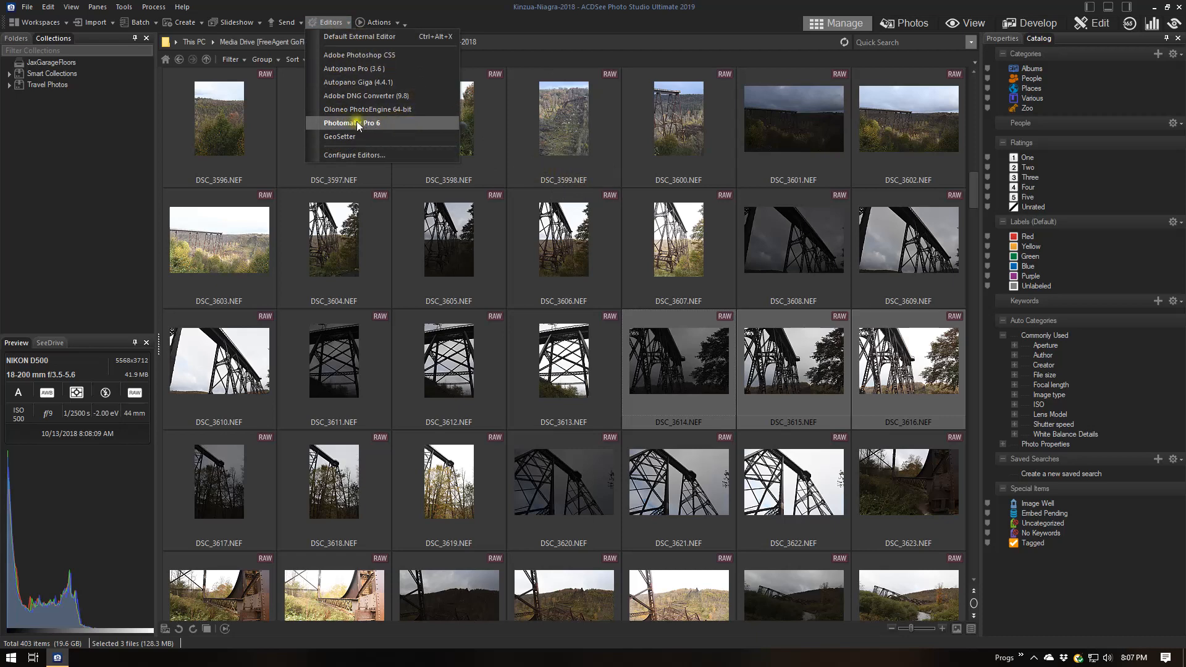
{"action": "left_click", "coordinate": [378, 22]}
{"action": "left_click", "coordinate": [331, 23]}
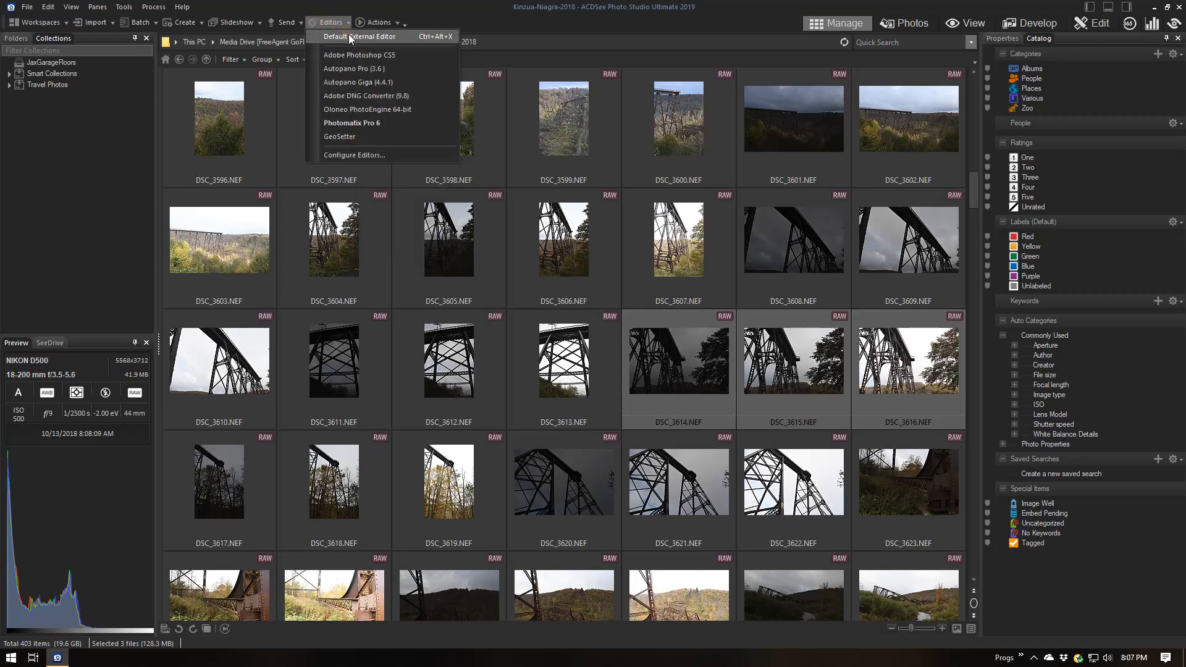
{"action": "left_click", "coordinate": [349, 37]}
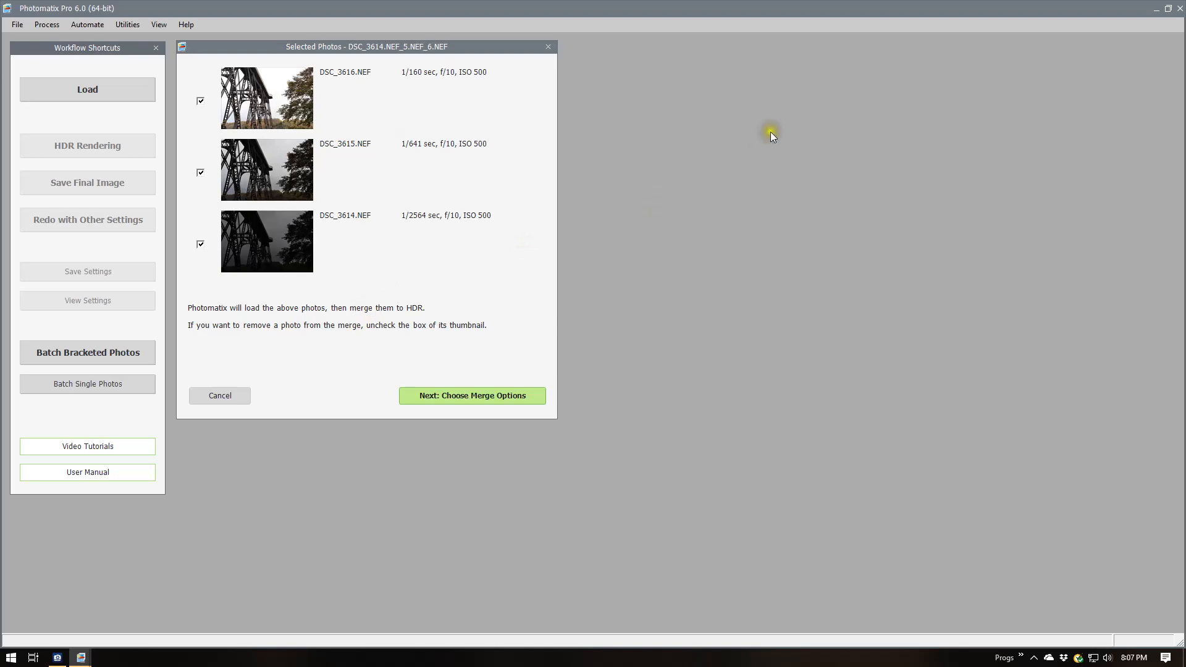
Switch back to ACDSee Photo Studio and open the list of external editors for the selected photos
{"action": "left_click", "coordinate": [59, 658]}
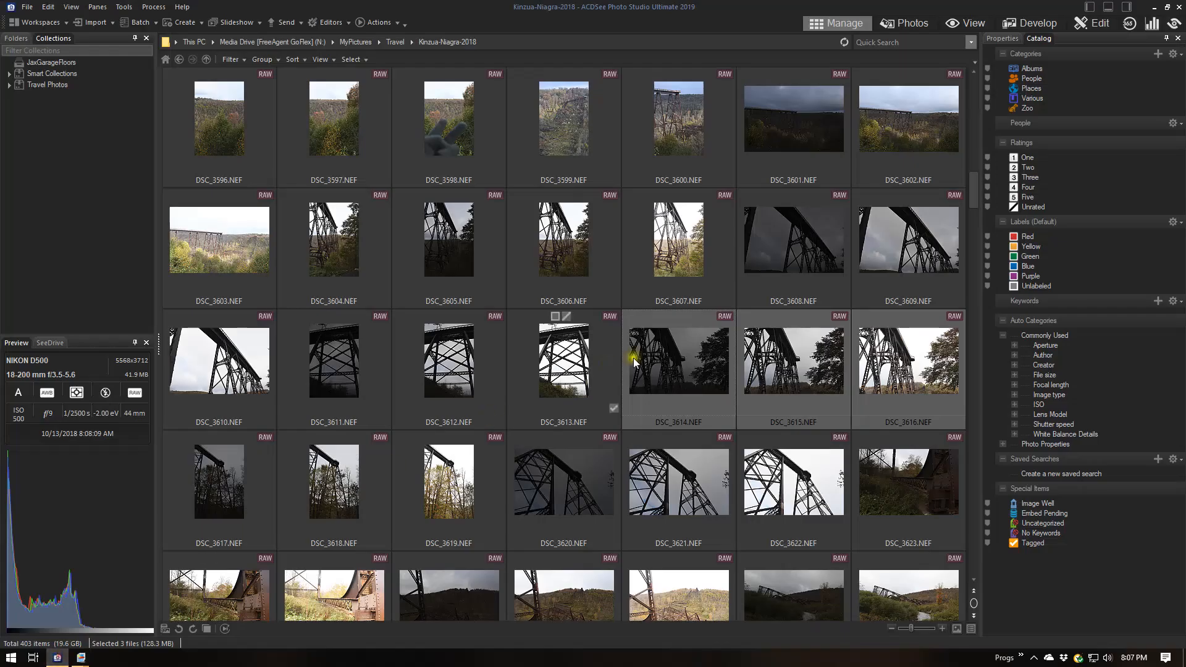
{"action": "left_click", "coordinate": [331, 22]}
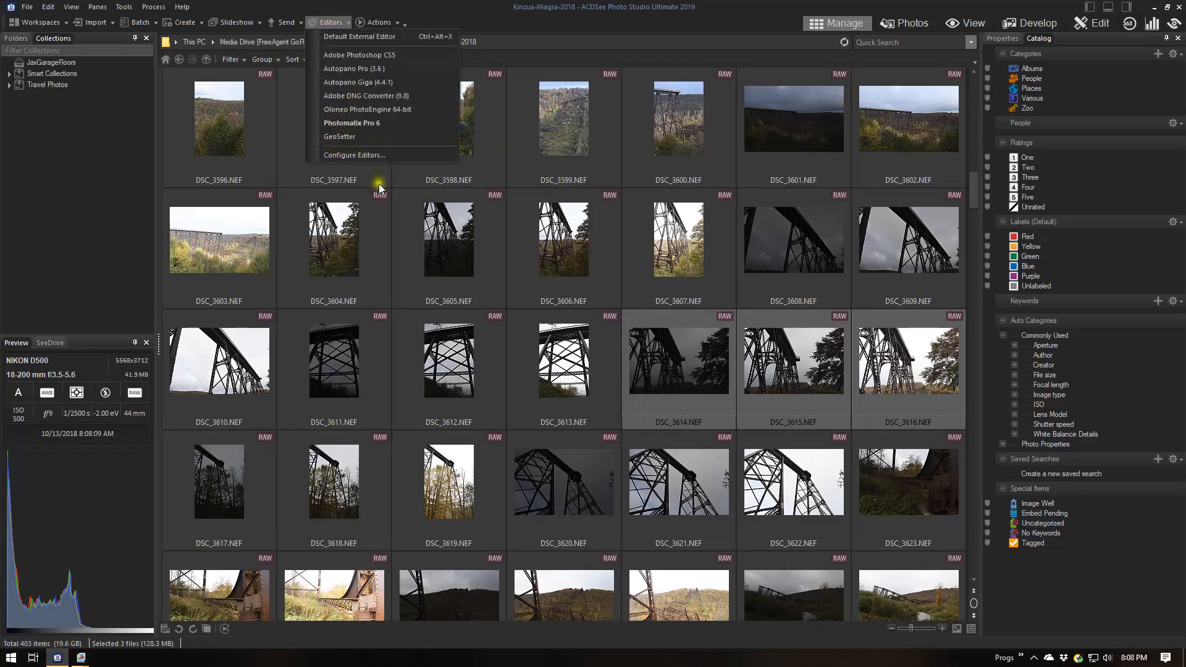